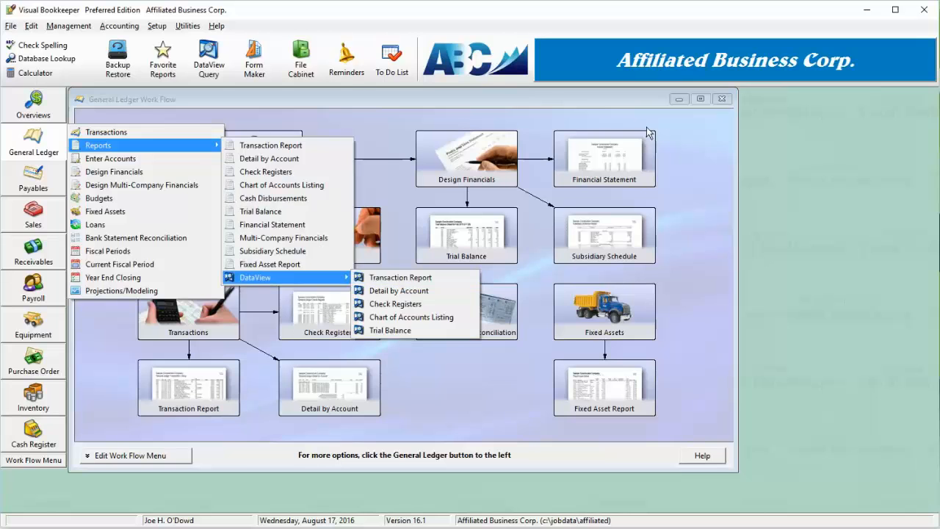
- Close the General Ledger work flow window and open the DataView query list
left_click(730, 101)
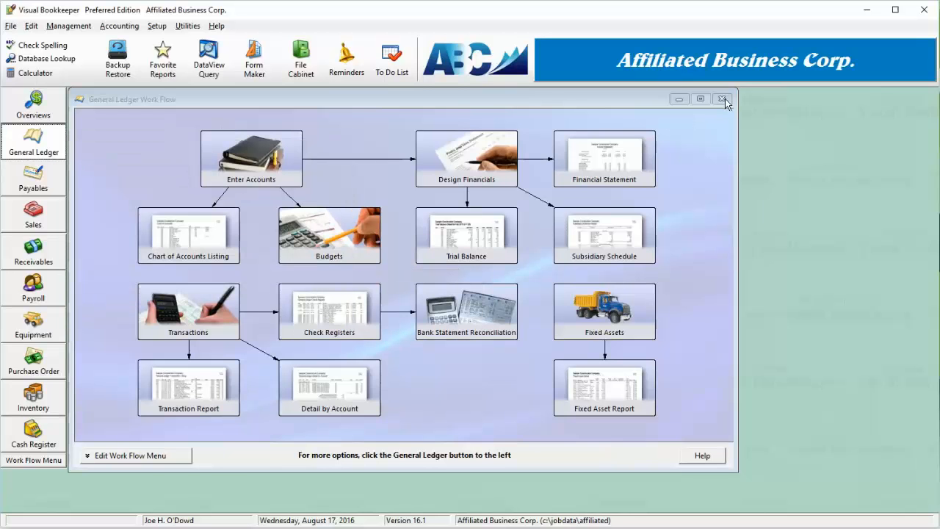
left_click(21, 463)
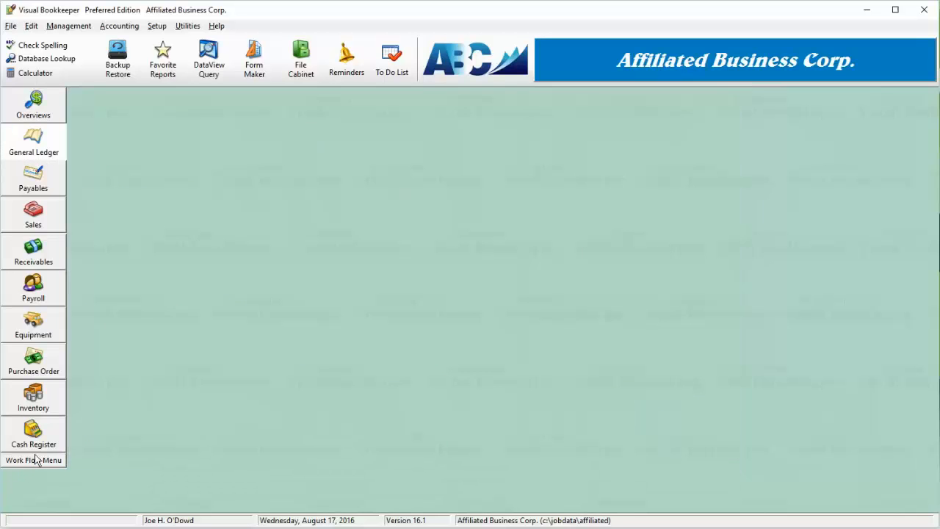
left_click(213, 66)
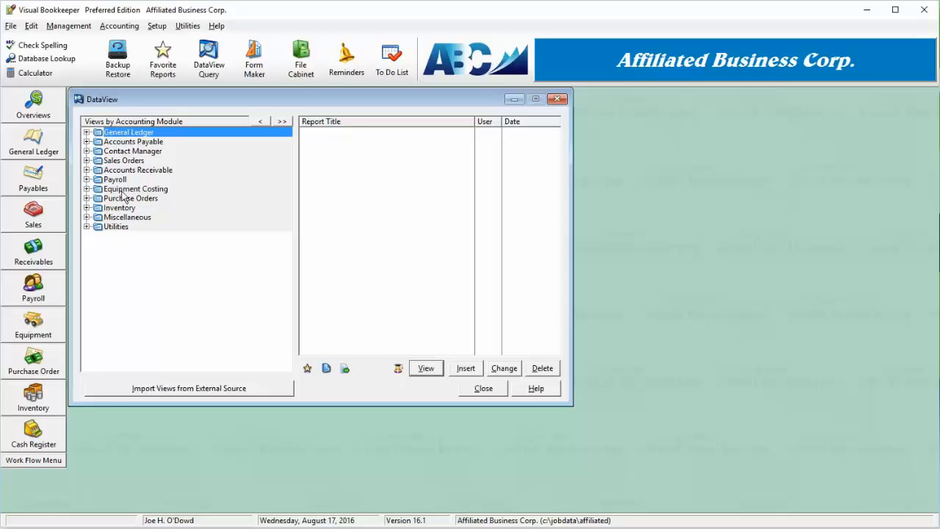
- Examine the Accounts Payable view categories one by one, from Posted Invoice Analysis to Vendor Lists
left_click(87, 142)
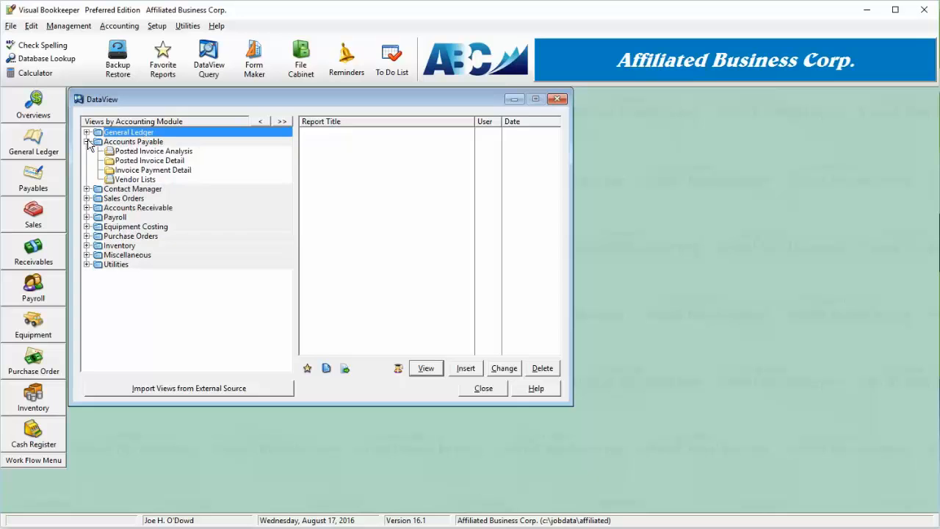
left_click(141, 153)
left_click(141, 162)
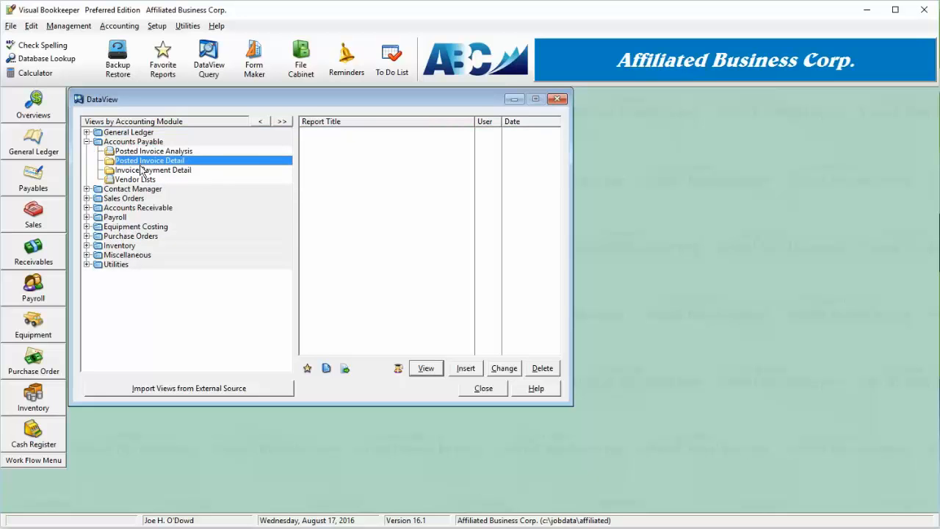
left_click(141, 170)
left_click(142, 180)
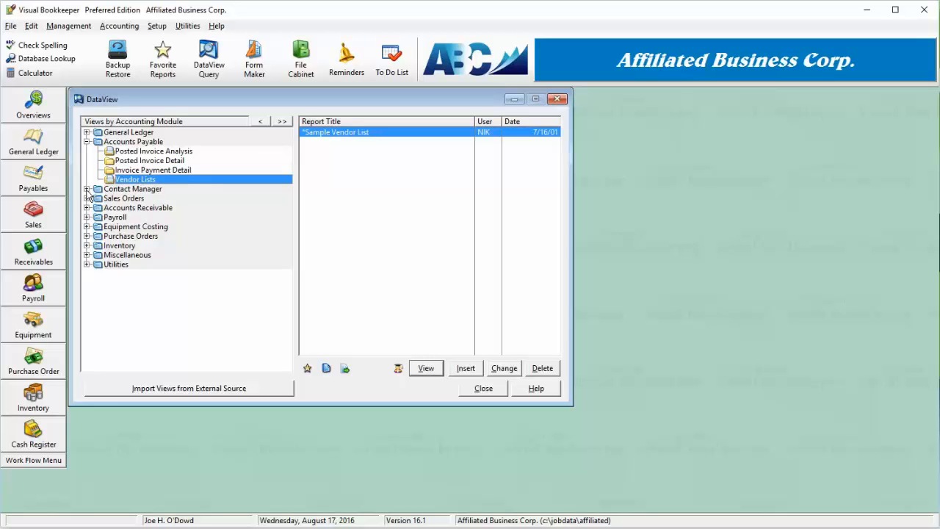
- Start a new view in the Transaction Report category of General Ledger
left_click(88, 133)
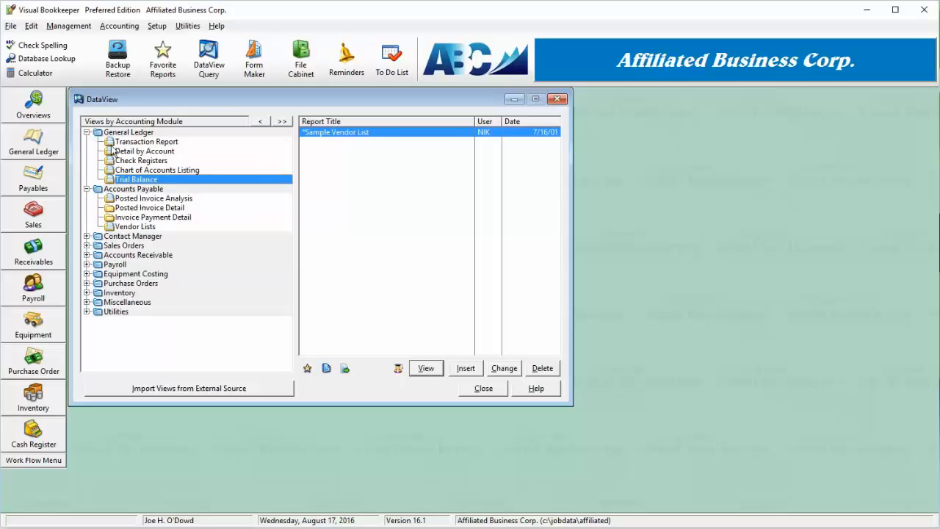
left_click(146, 141)
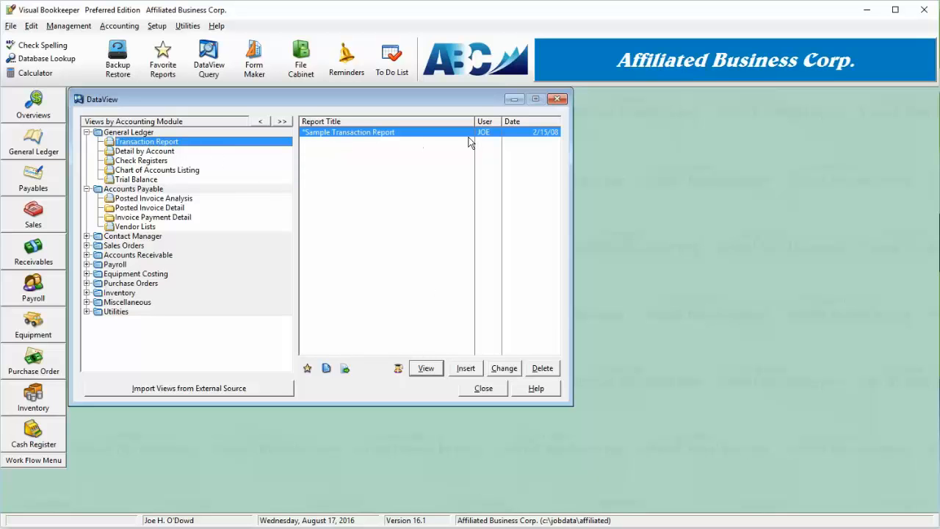
left_click(411, 133)
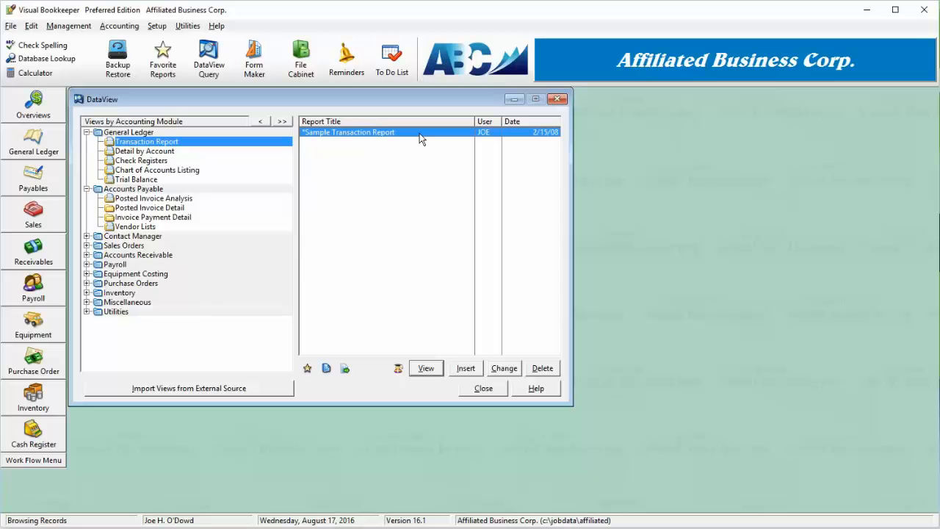
left_click(466, 371)
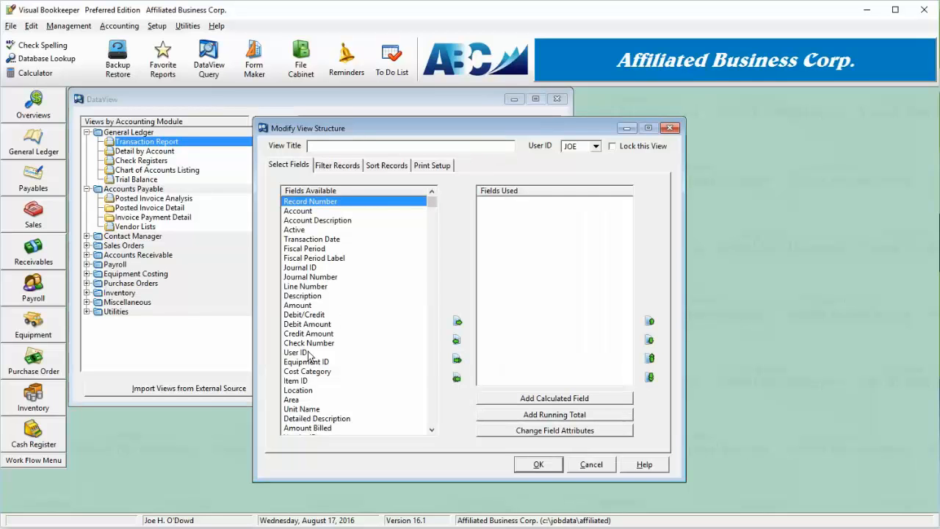
- Examine the fields available for the new view, including Account Description, Transaction Date, Fiscal Period, Description and Amount
left_click(320, 221)
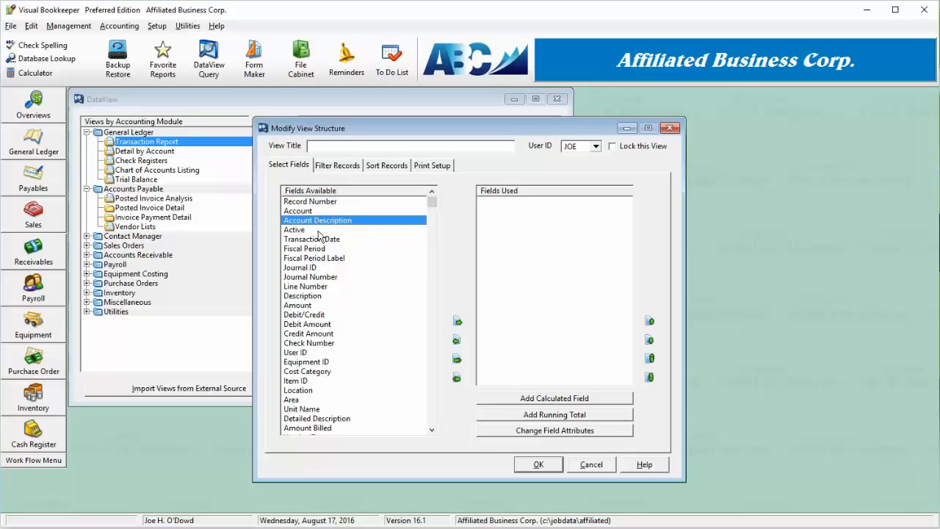
left_click(323, 239)
left_click(326, 249)
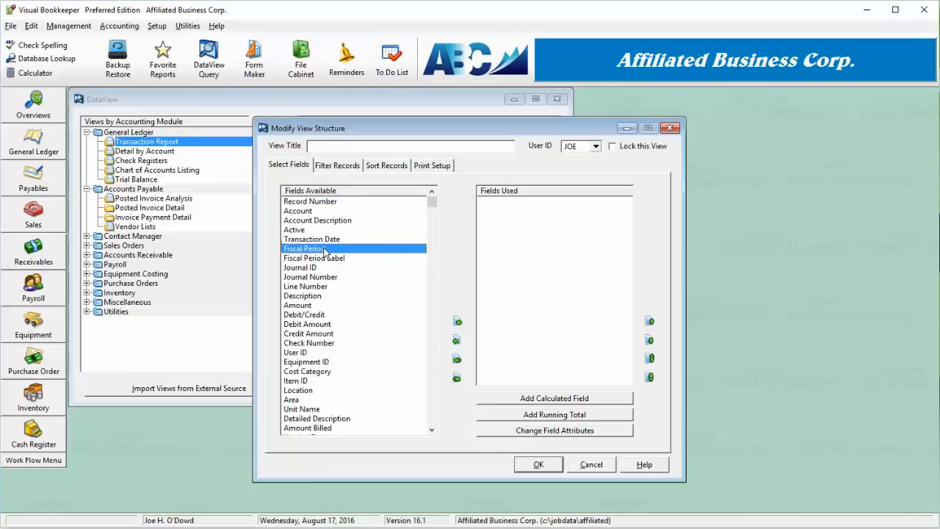
left_click(325, 297)
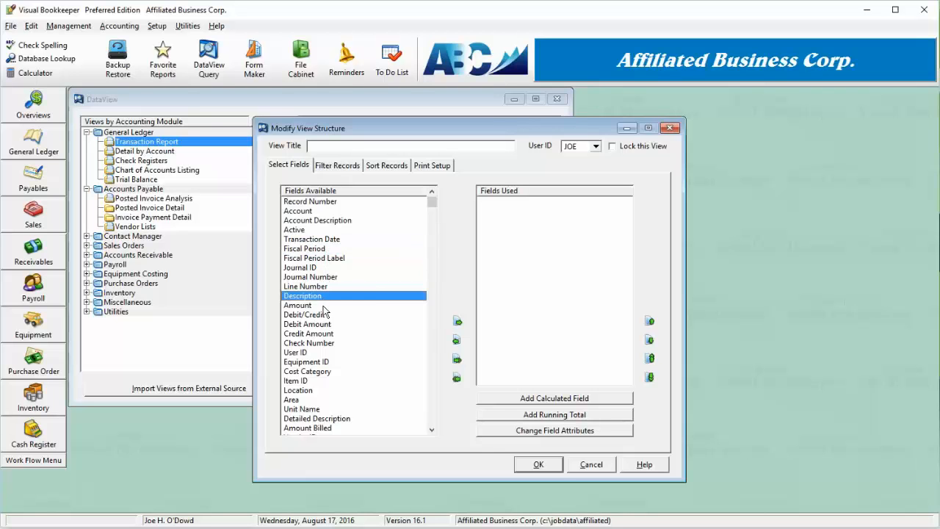
left_click(323, 306)
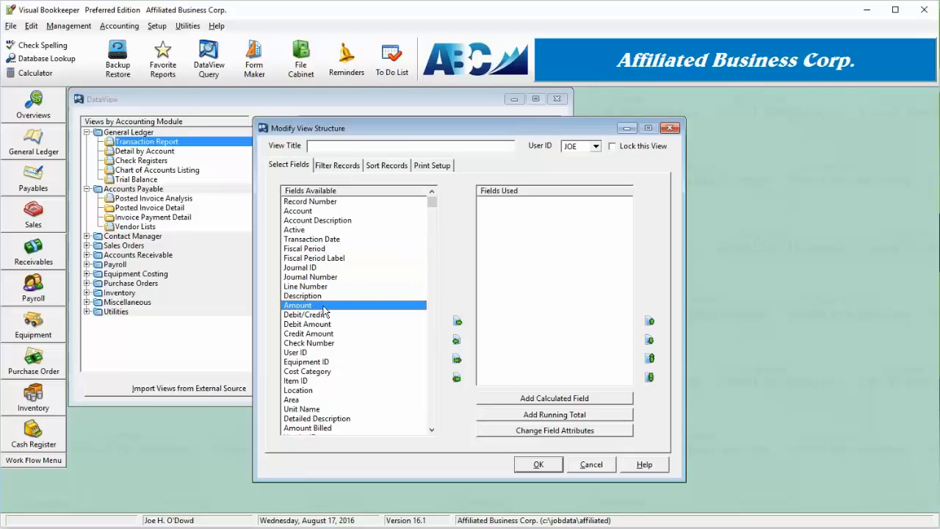
- Include the Account, Account Description, Transaction Date, Fiscal Period Label, Detailed Description and Amount fields in the view
double_click(333, 212)
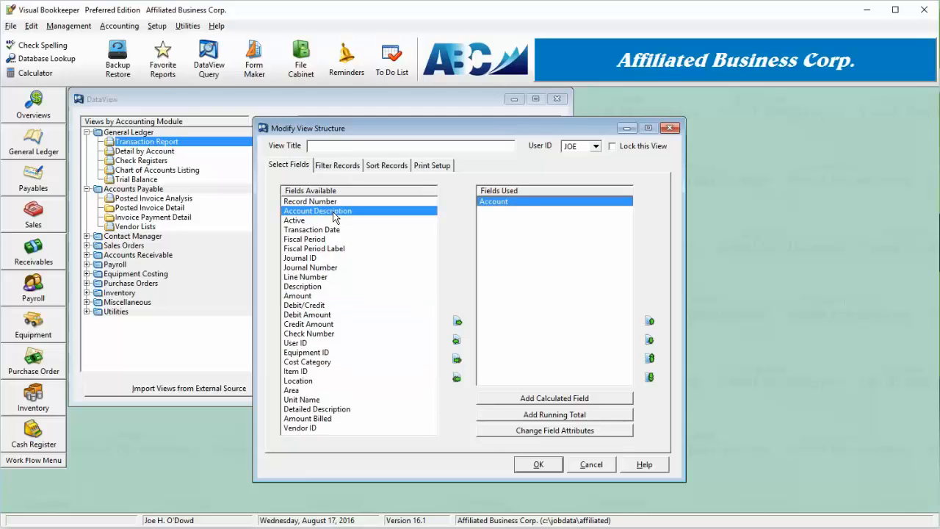
double_click(336, 212)
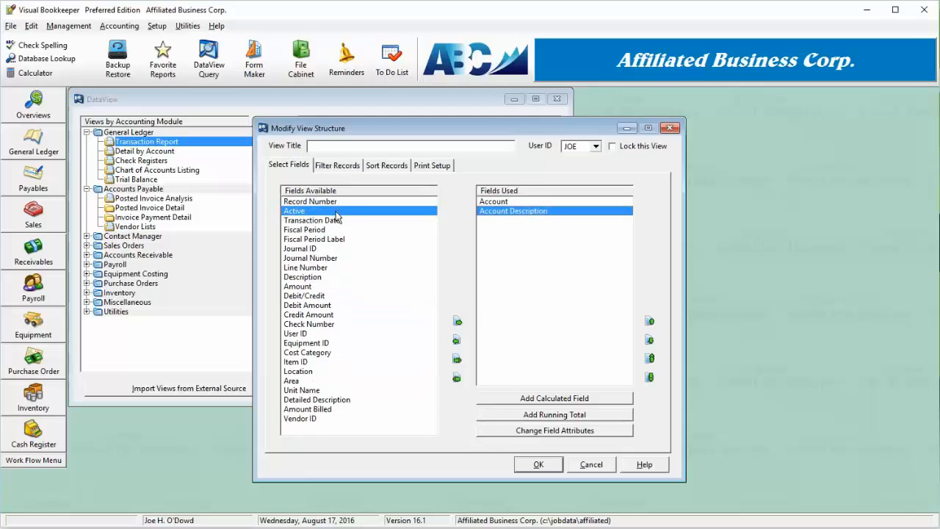
double_click(334, 220)
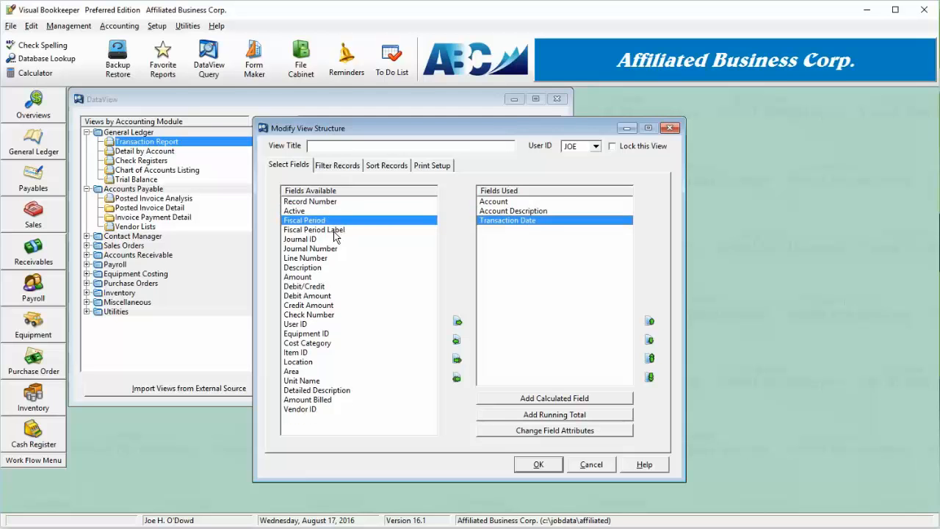
double_click(335, 231)
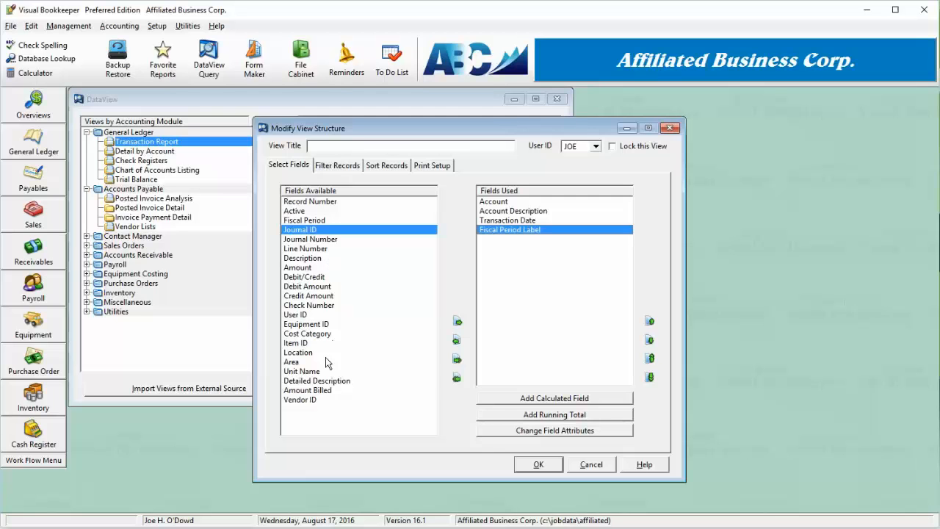
double_click(330, 382)
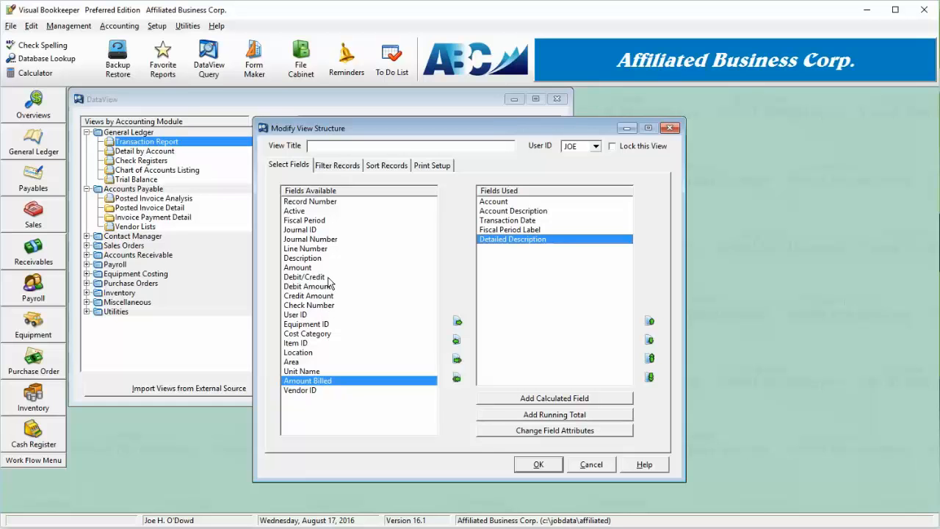
double_click(328, 278)
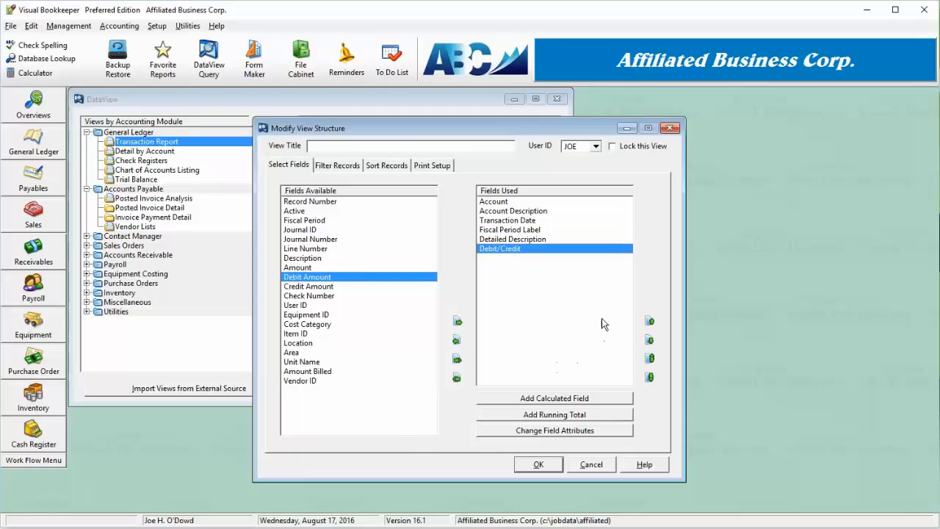
left_click(457, 340)
double_click(324, 267)
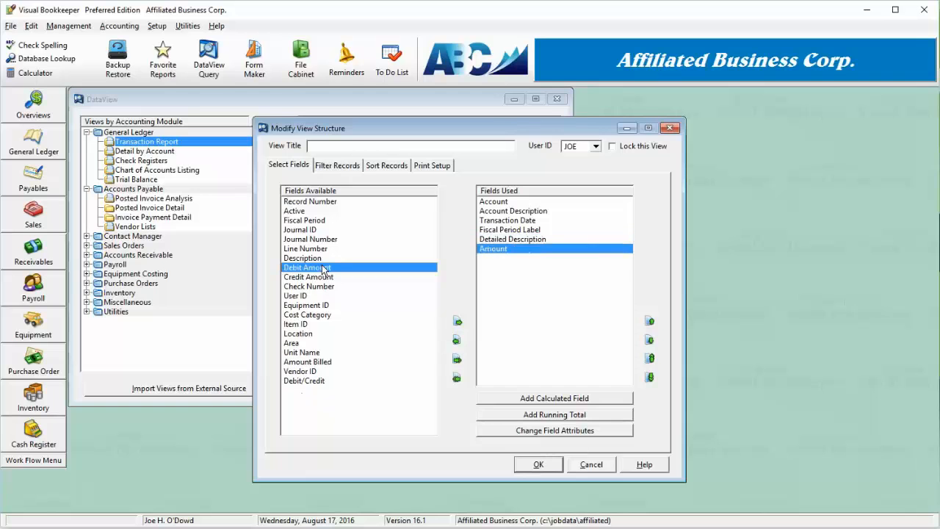
- Start a calculated field and look through the available formula functions, including the syntax of Date
left_click(576, 400)
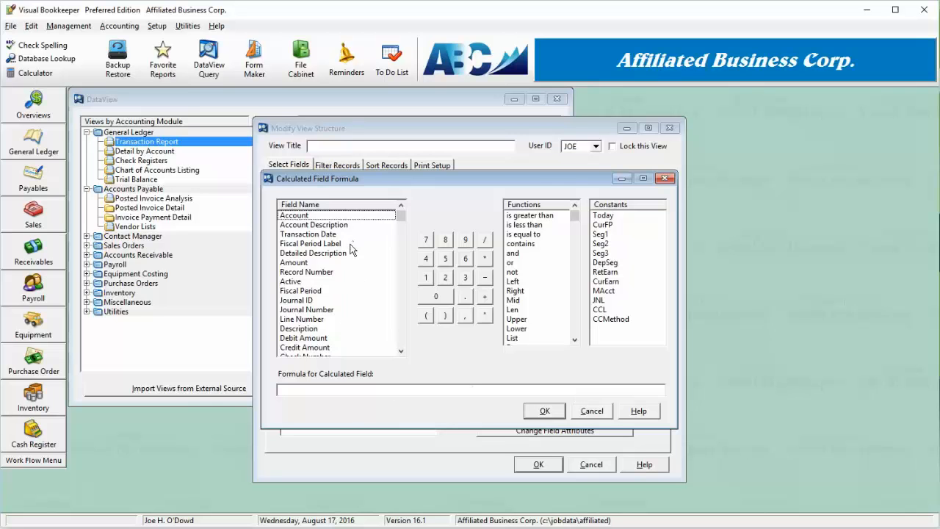
left_click(538, 272)
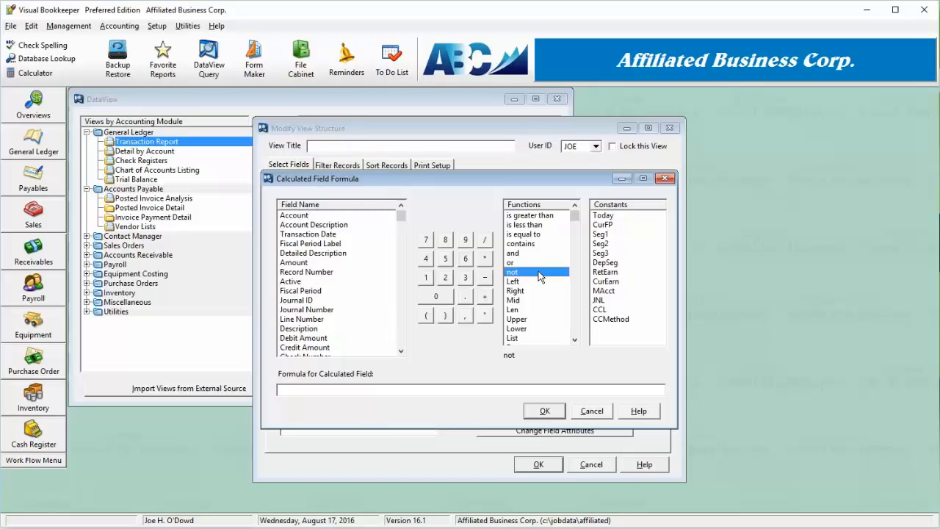
scroll(540, 276, "down", 2)
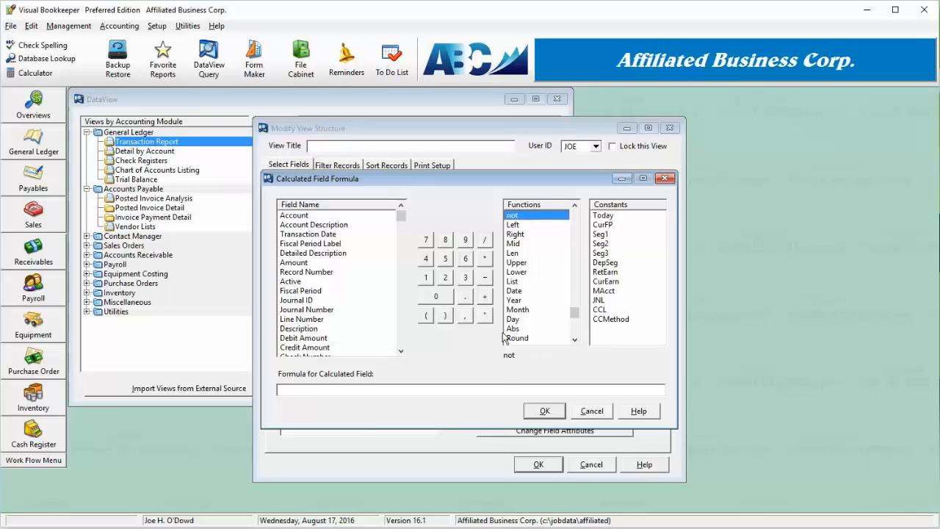
left_click(522, 292)
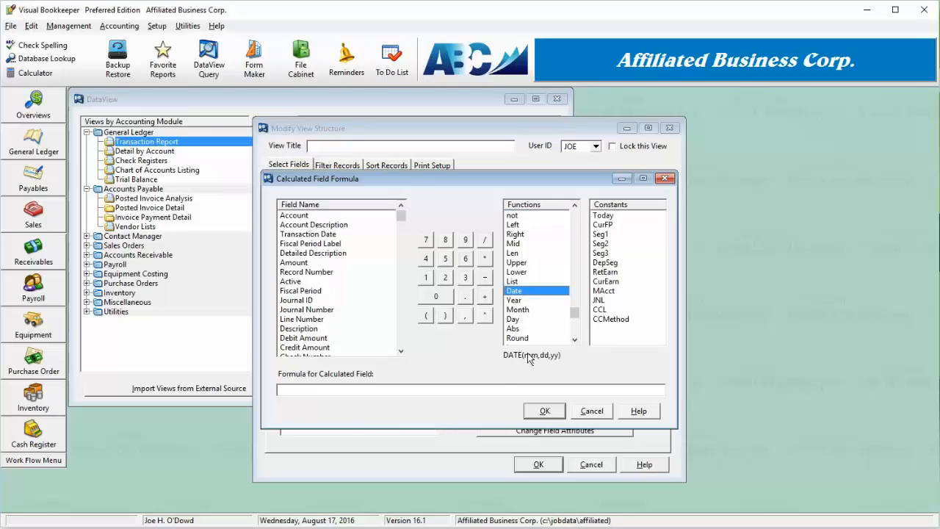
left_click(576, 335)
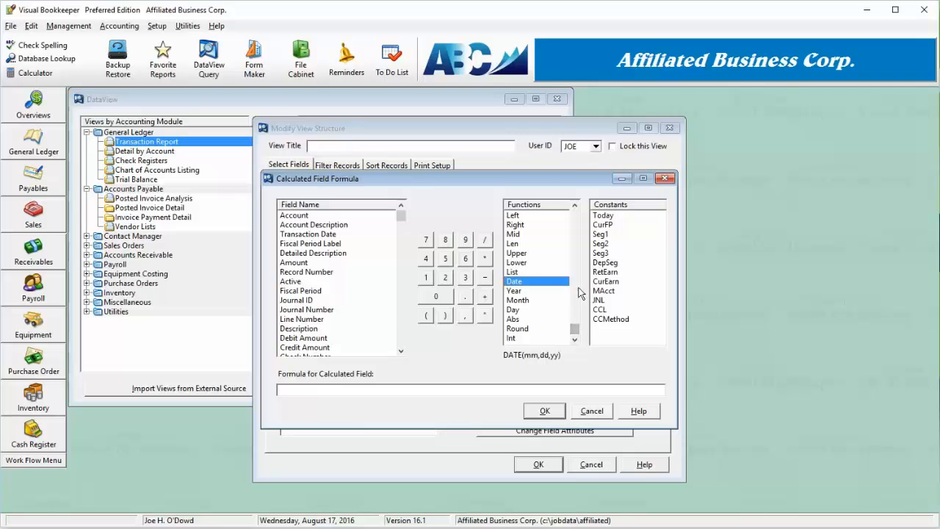
- Build and accept a calculated field formula using the Round function on the Amount field with 1 as the places argument
left_click(532, 329)
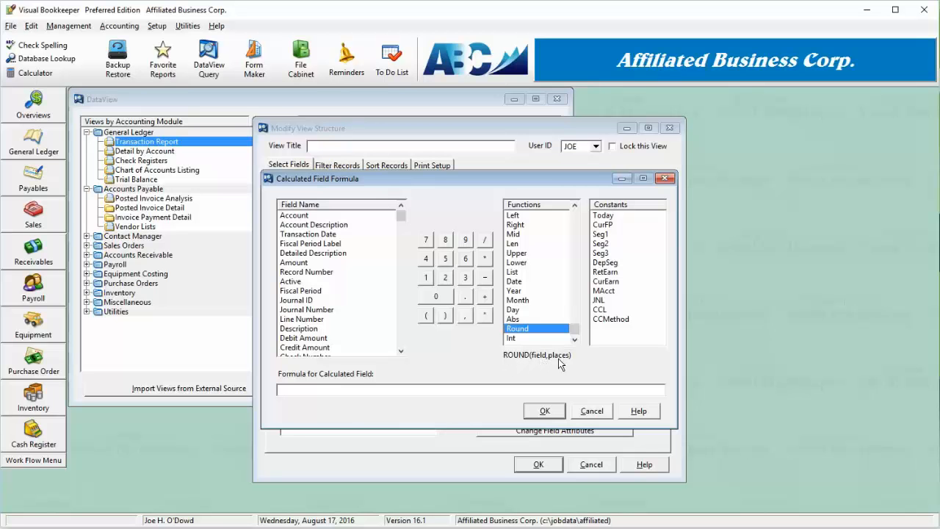
double_click(532, 329)
double_click(314, 264)
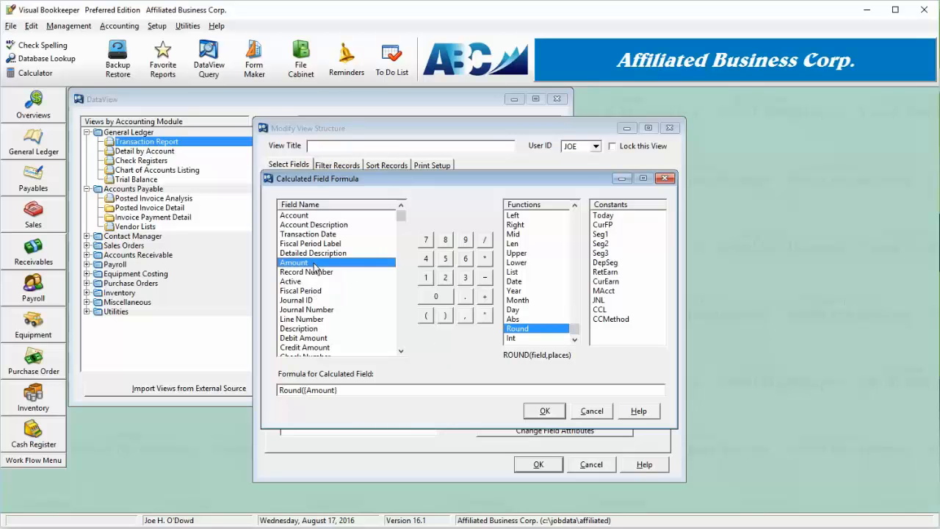
left_click(465, 317)
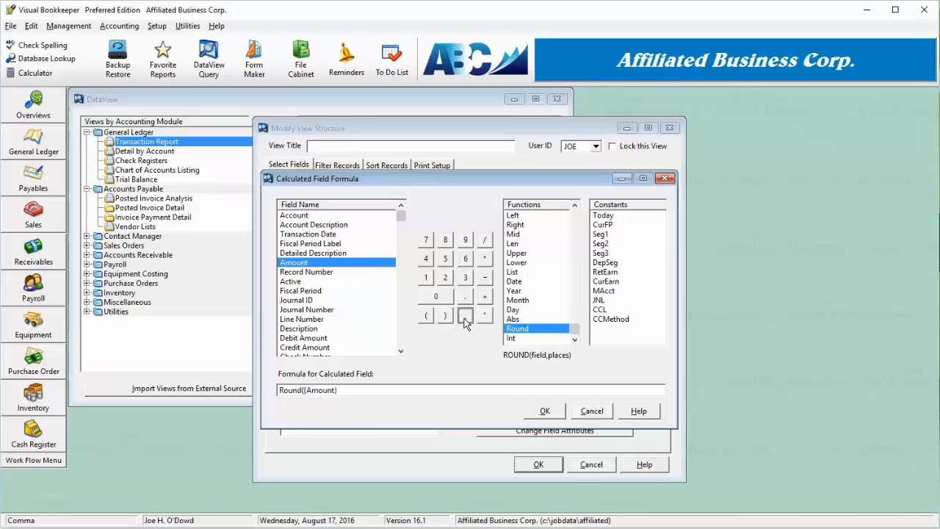
left_click(427, 283)
left_click(445, 316)
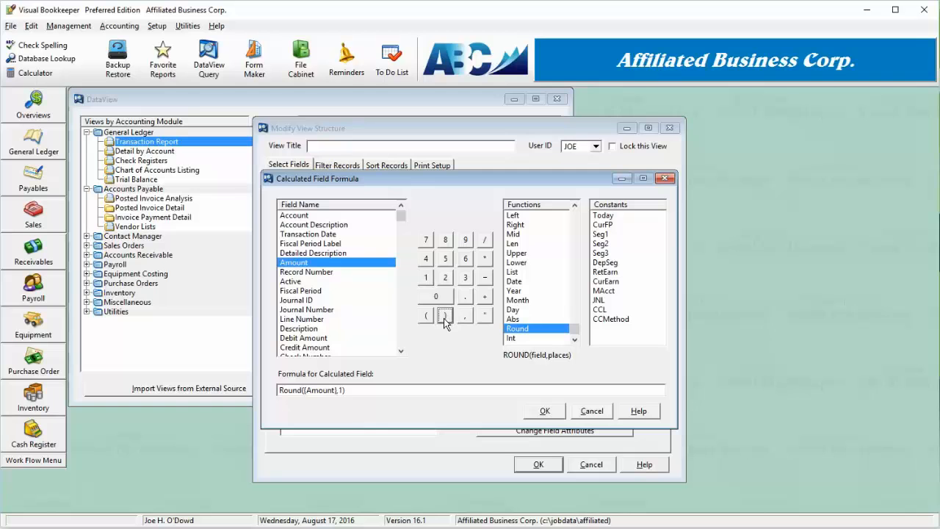
left_click(544, 416)
- Give the calculated field the column heading Rounded Amount and set it to 0 decimal places
type("Ro")
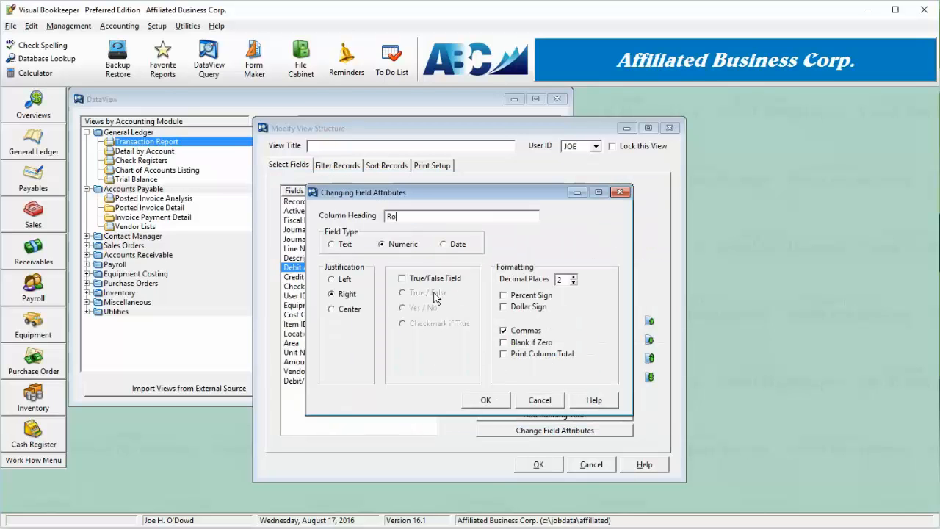
type("unded Amount")
left_click(574, 283)
left_click(574, 283)
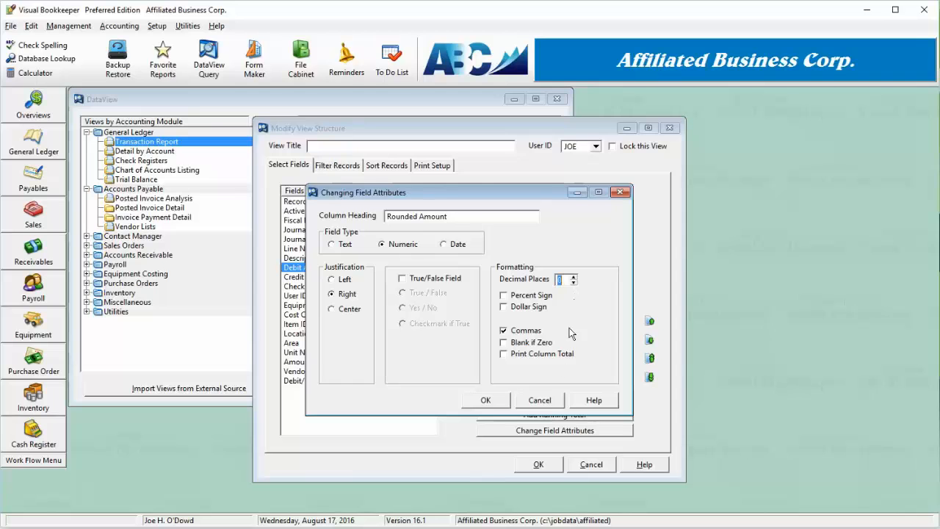
left_click(485, 401)
- Title the new view My View and accept its structure to display the report
left_click(518, 265)
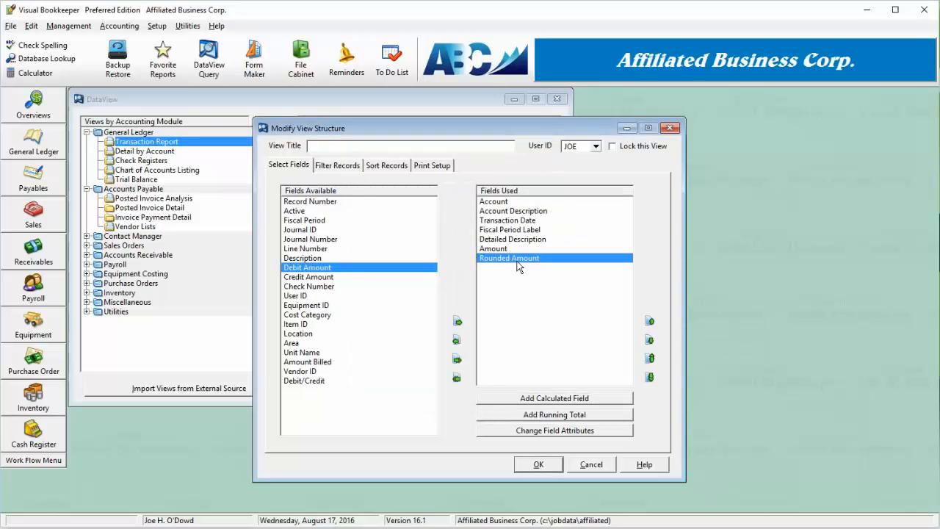
left_click(400, 145)
type("My View")
left_click(544, 465)
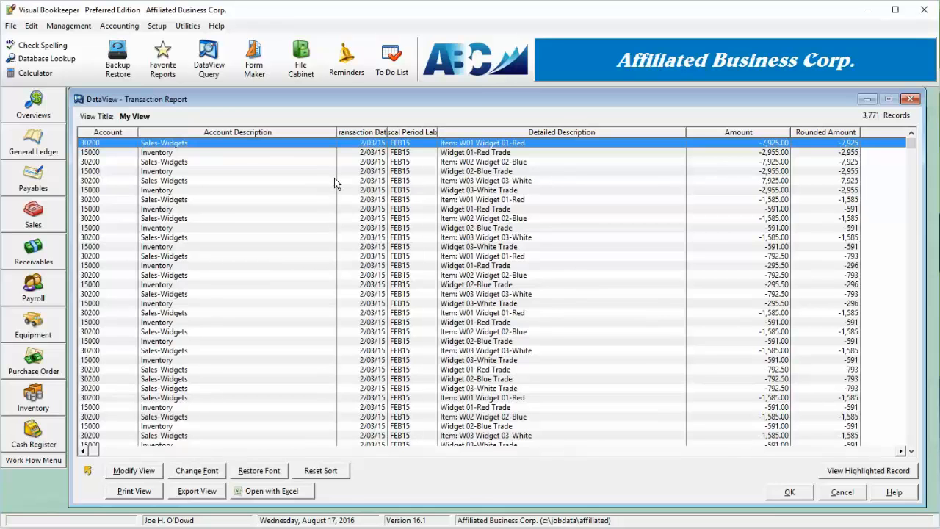
- Narrow the Account Description and Detailed Description columns and widen Transaction Date so its heading fits
left_click_drag(335, 183, 213, 219)
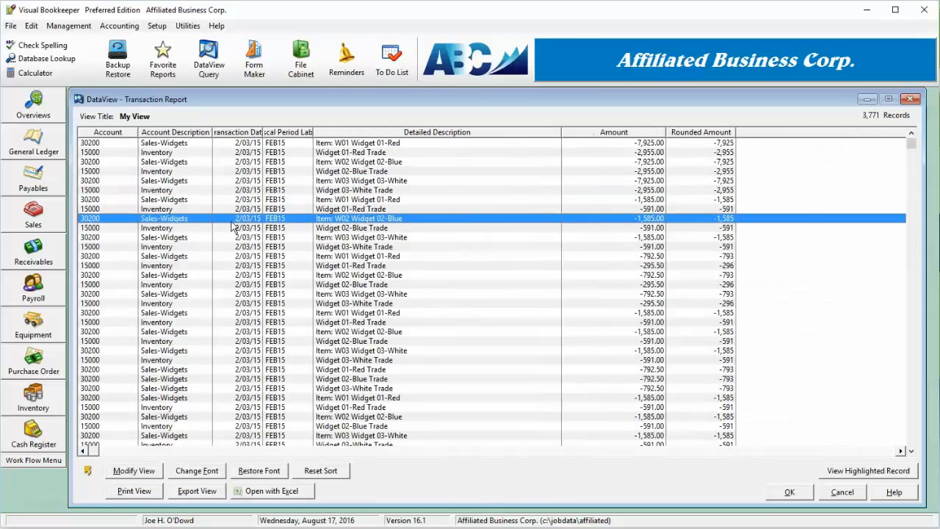
left_click_drag(262, 200, 277, 200)
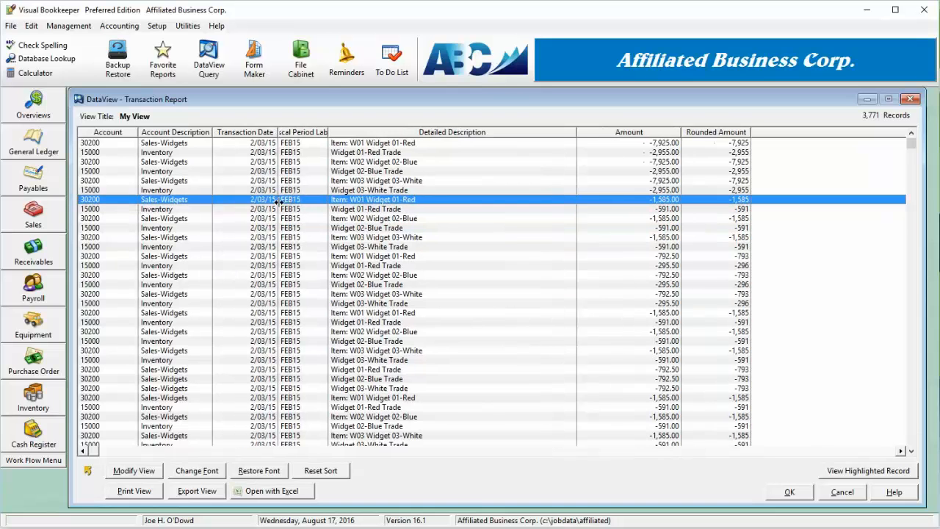
left_click_drag(579, 164, 462, 186)
- Sort the transactions by Detailed Description, and re-sort them by Rounded Amount in ascending order
left_click(387, 133)
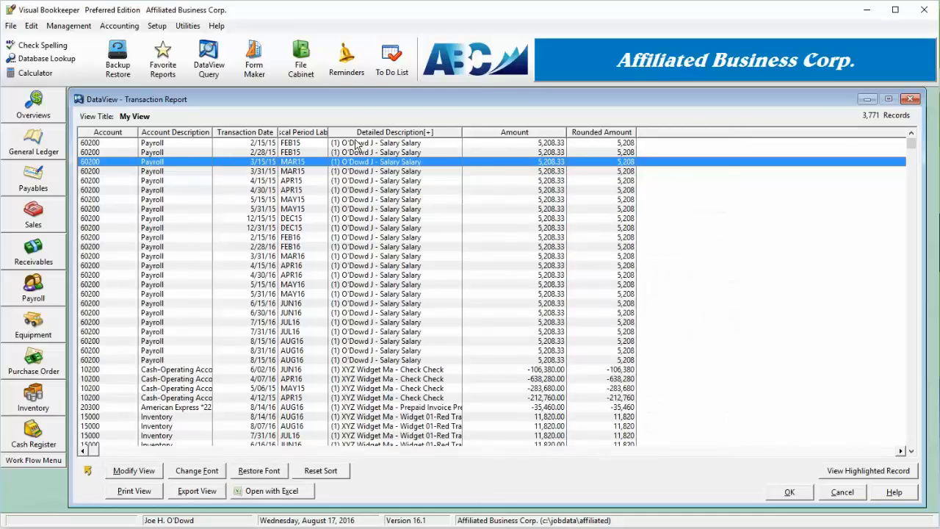
left_click(613, 133)
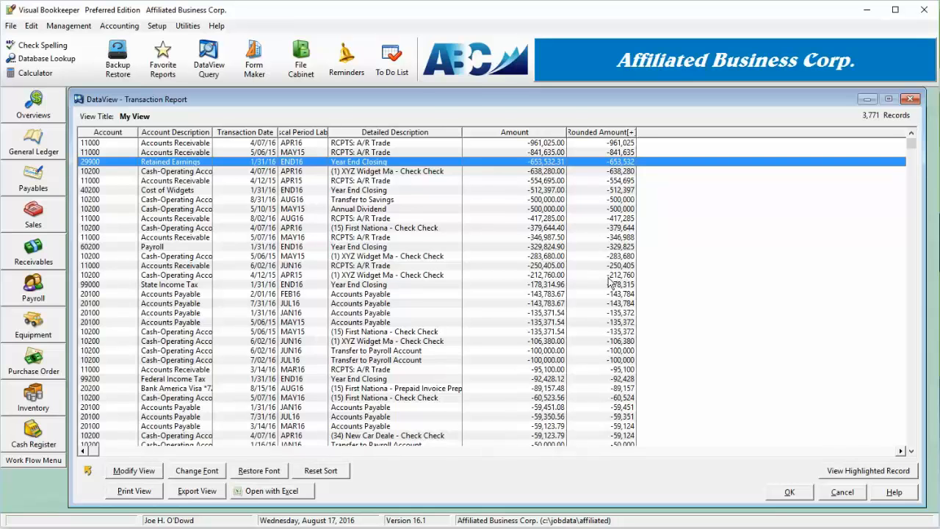
- Sort the transactions by Rounded Amount in descending order, and re-sort them by Account in ascending order
left_click(601, 134)
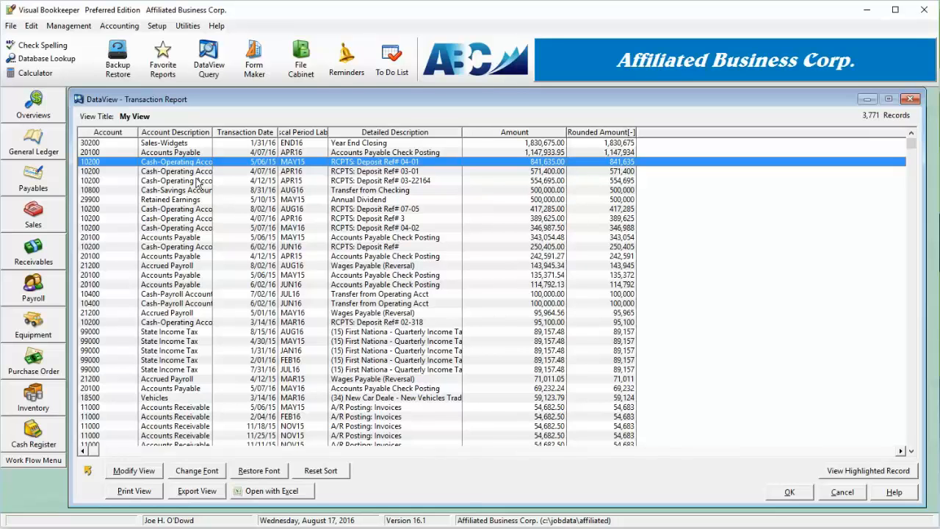
left_click(118, 133)
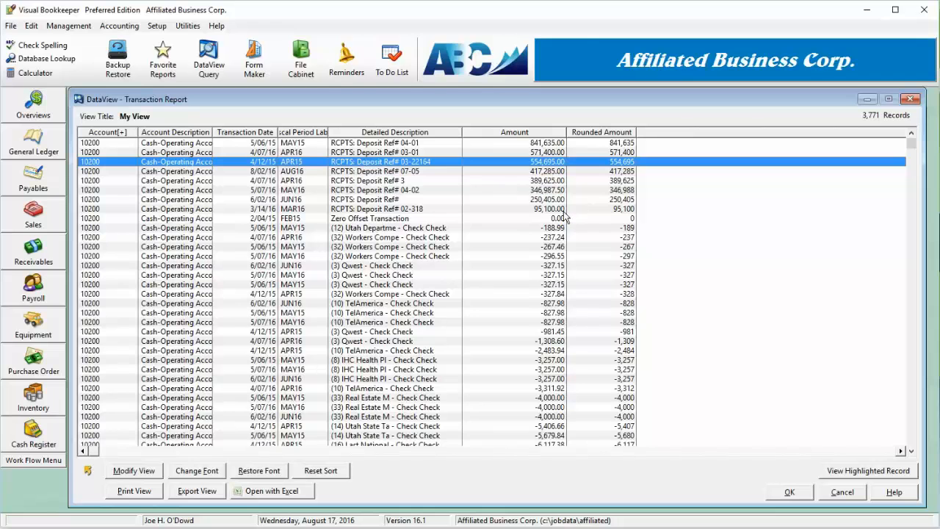
- Narrow the Amount column and widen Account Description so the full account names fit
left_click_drag(566, 212, 528, 219)
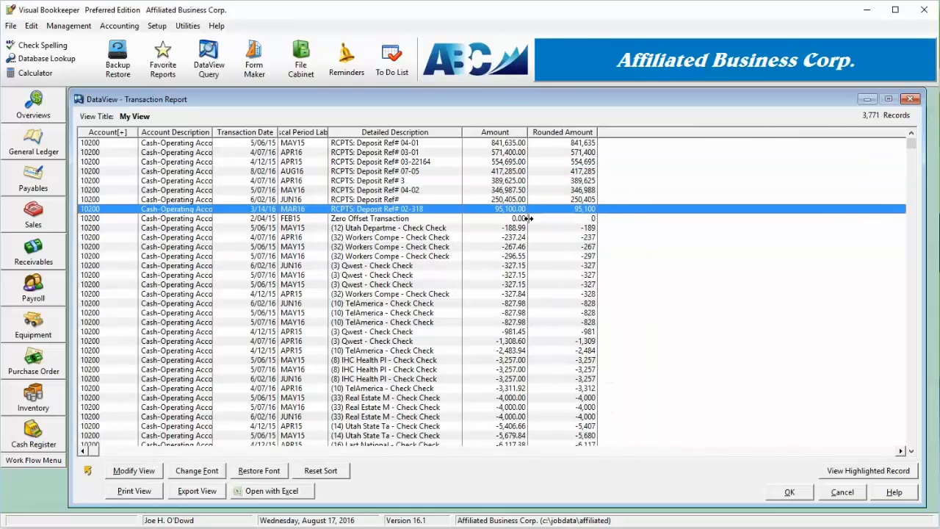
left_click_drag(213, 217, 246, 220)
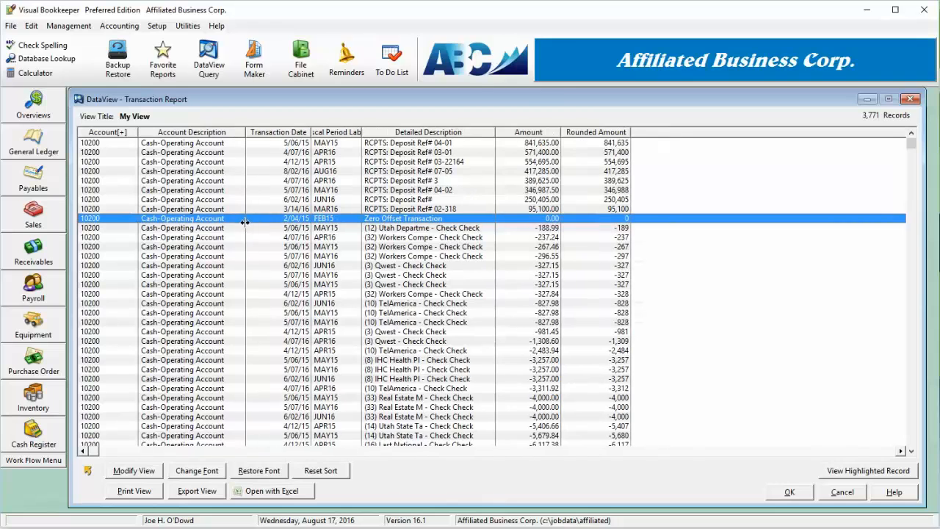
- Open the structure of My View for modification and show its record filter settings
left_click(144, 473)
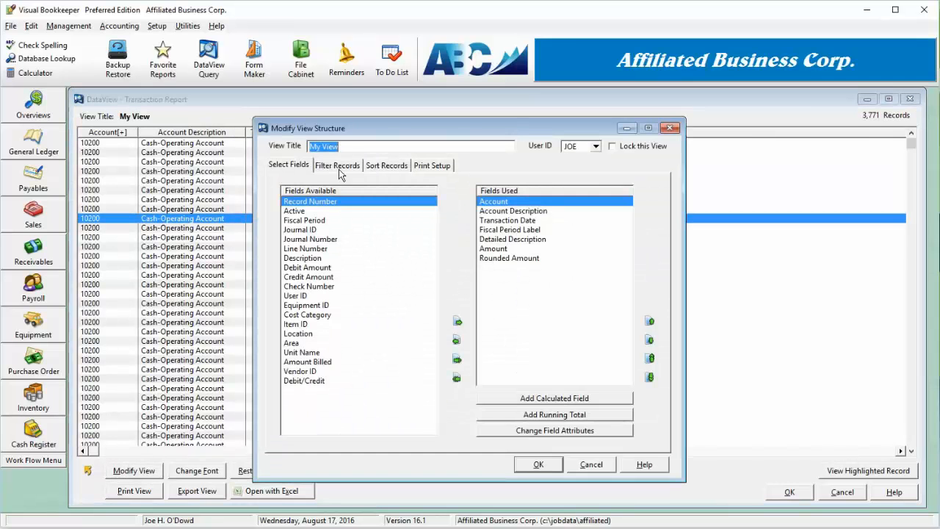
left_click(342, 168)
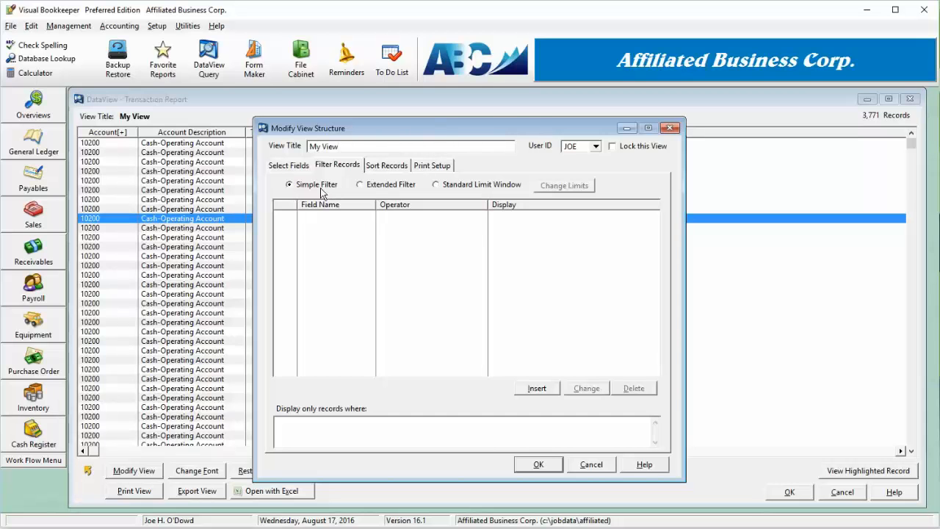
- Build an extended filter expression requiring Fiscal Period to be greater than or equal to 9
left_click(387, 185)
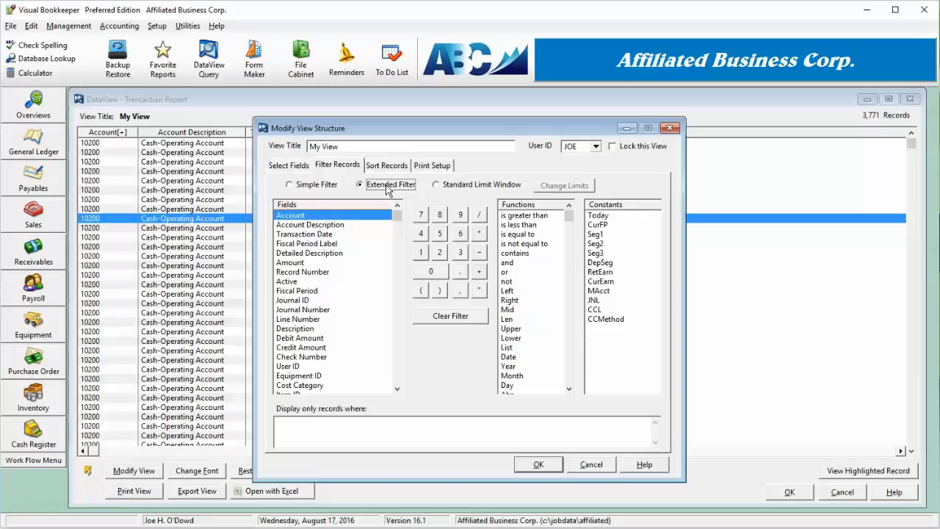
double_click(313, 292)
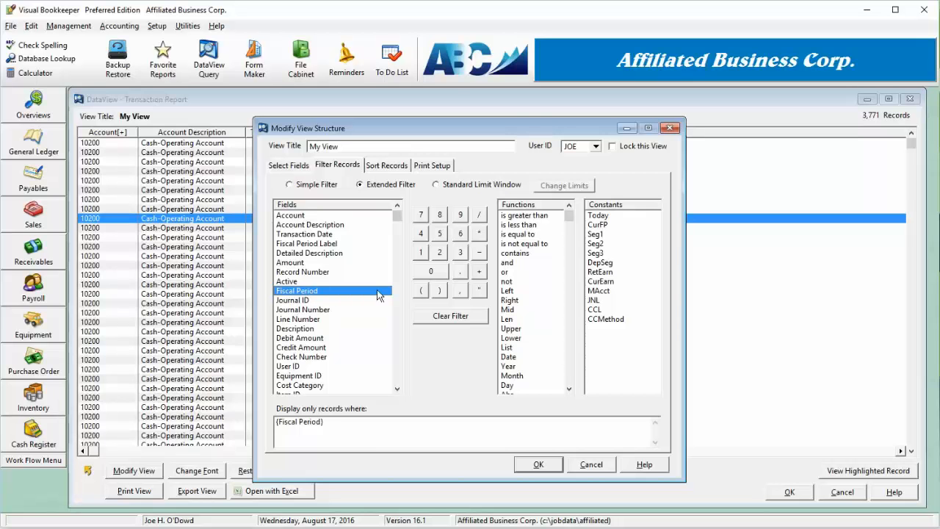
double_click(525, 215)
left_click(535, 235)
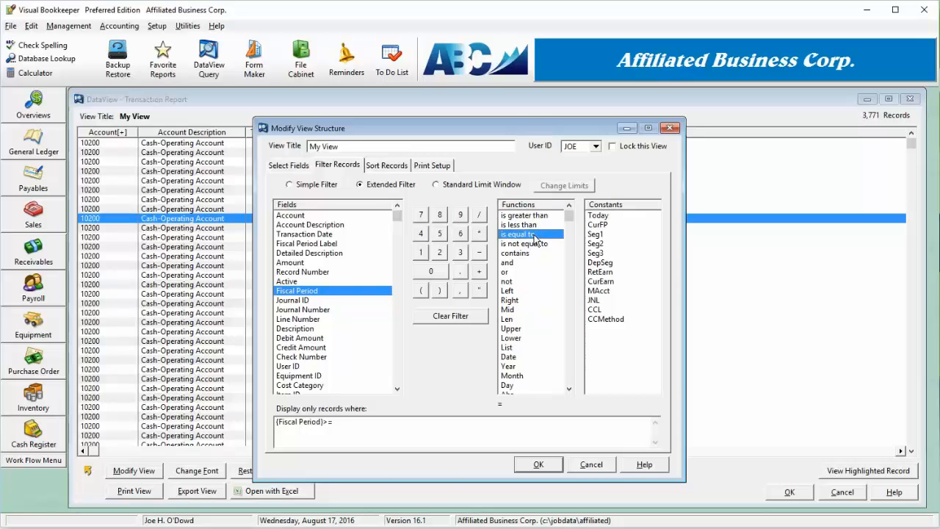
double_click(460, 215)
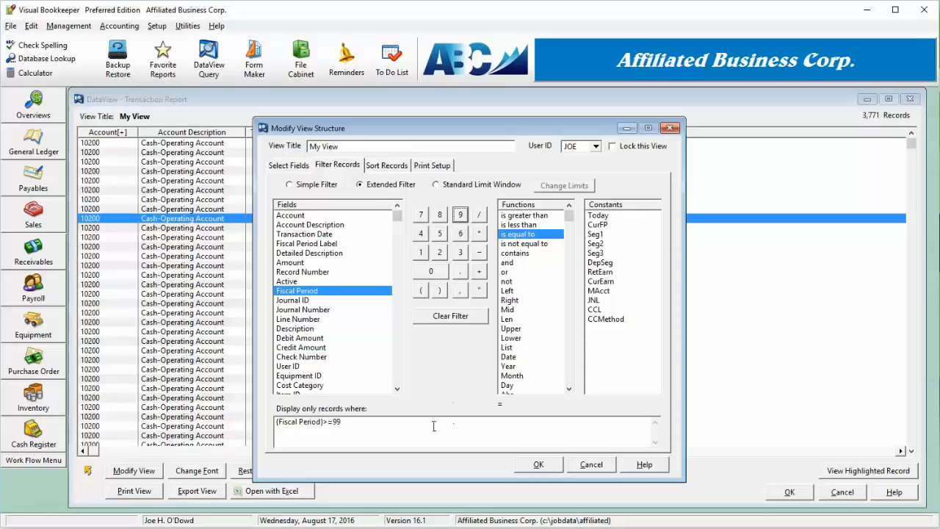
left_click(357, 424)
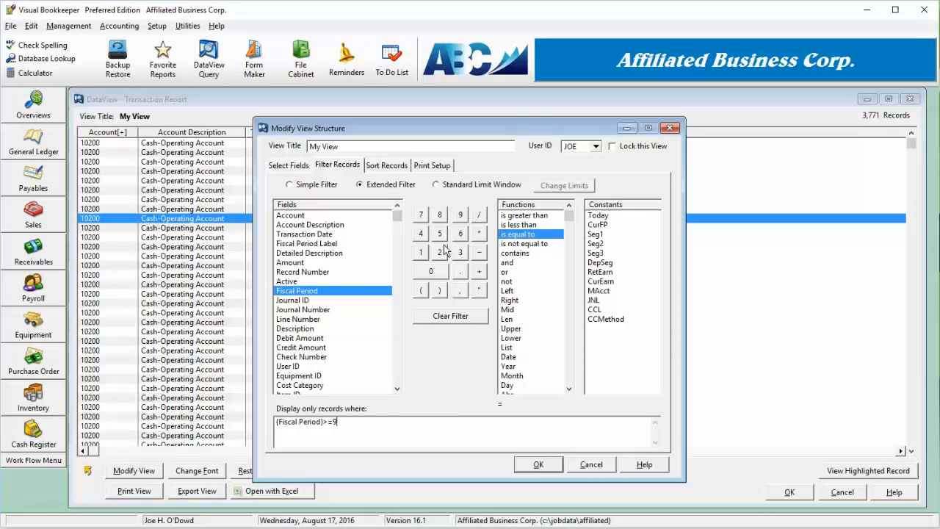
- Extend the filter expression with an AND condition that sets a less-than-or-equal limit on Fiscal Period
double_click(518, 263)
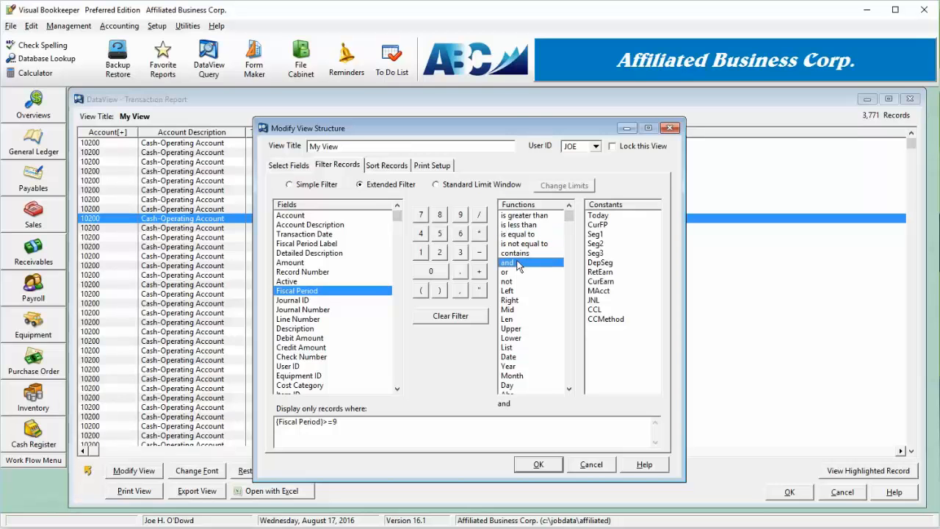
double_click(298, 292)
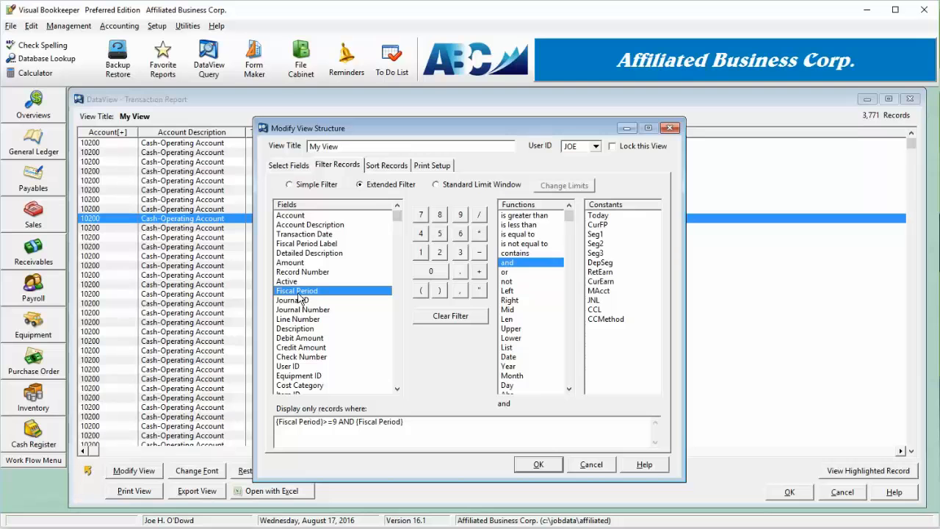
double_click(519, 225)
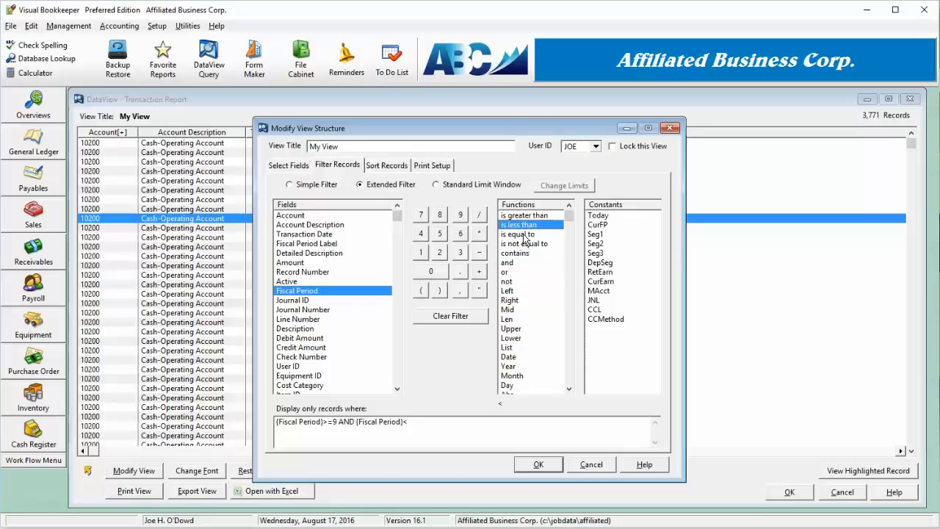
double_click(525, 235)
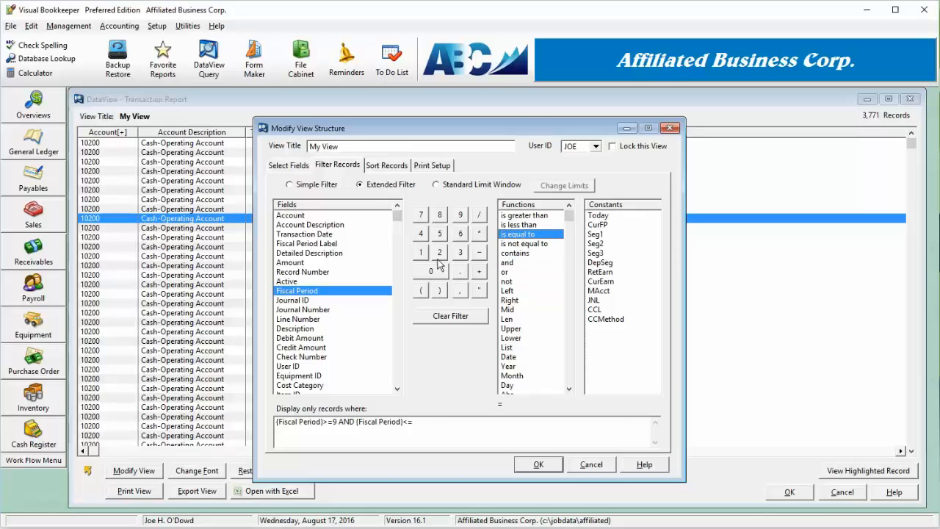
left_click(422, 252)
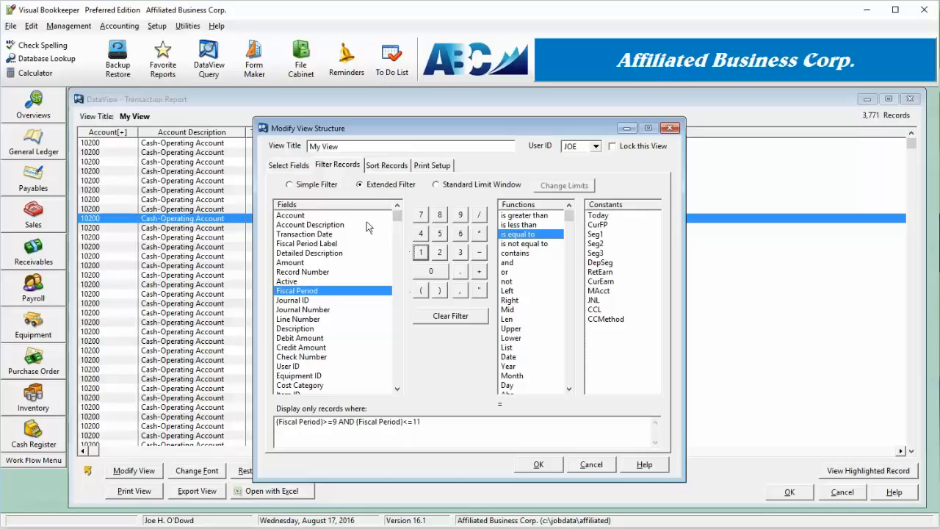
- Switch to a simple filter and add an element limiting Fiscal Period to the range 9 to 11
left_click(321, 185)
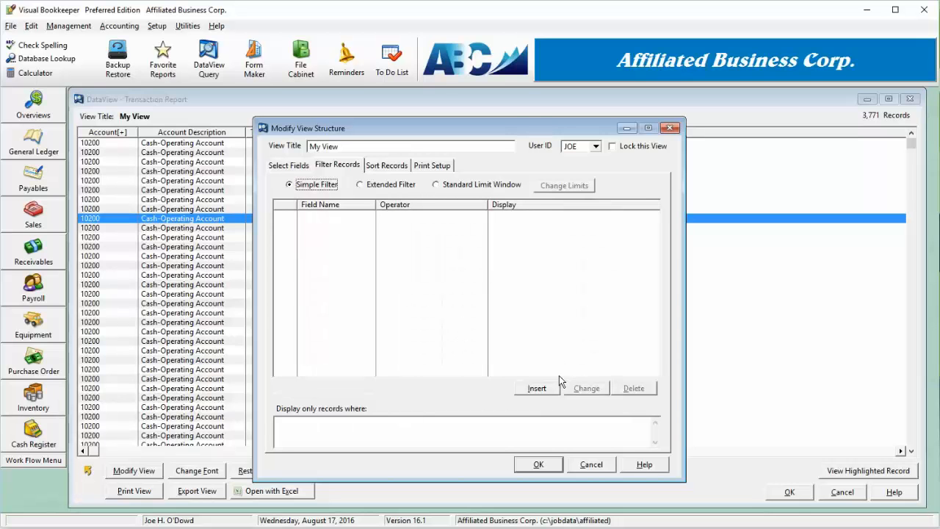
left_click(542, 391)
left_click(543, 394)
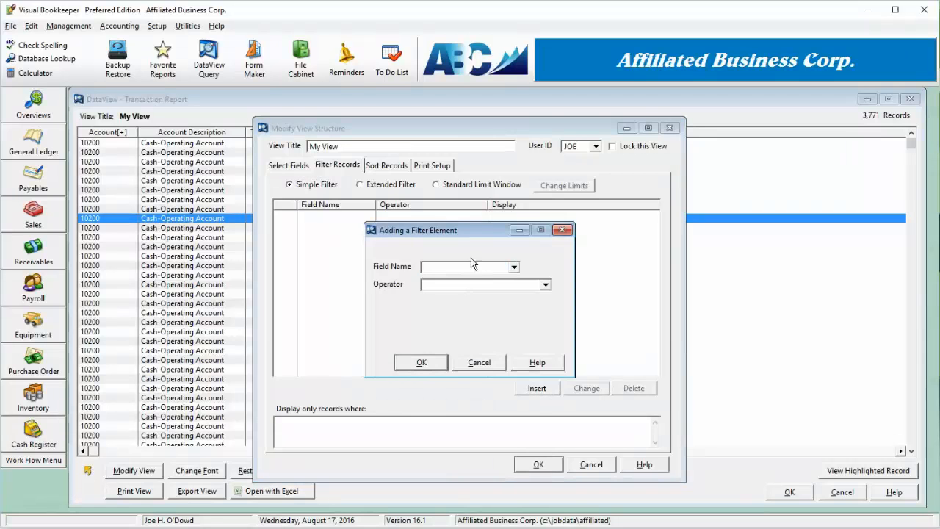
left_click(473, 266)
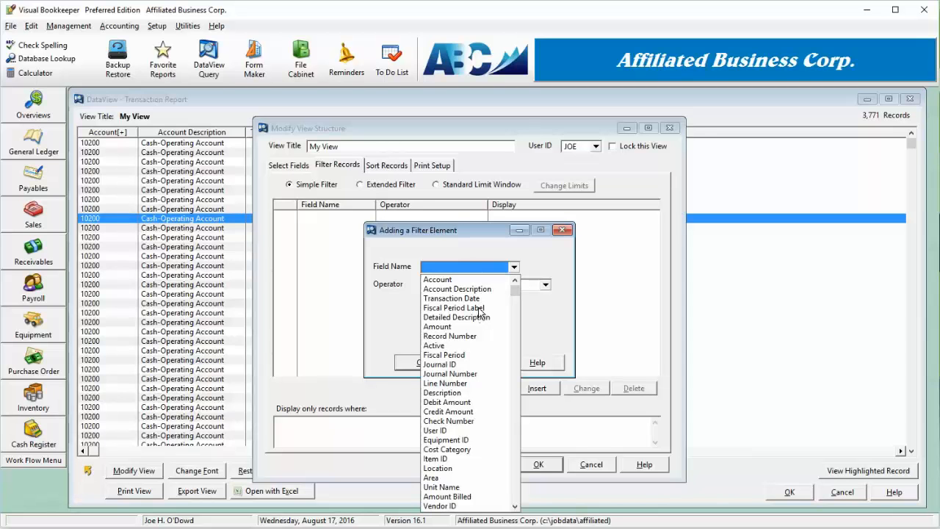
left_click(465, 356)
left_click(470, 284)
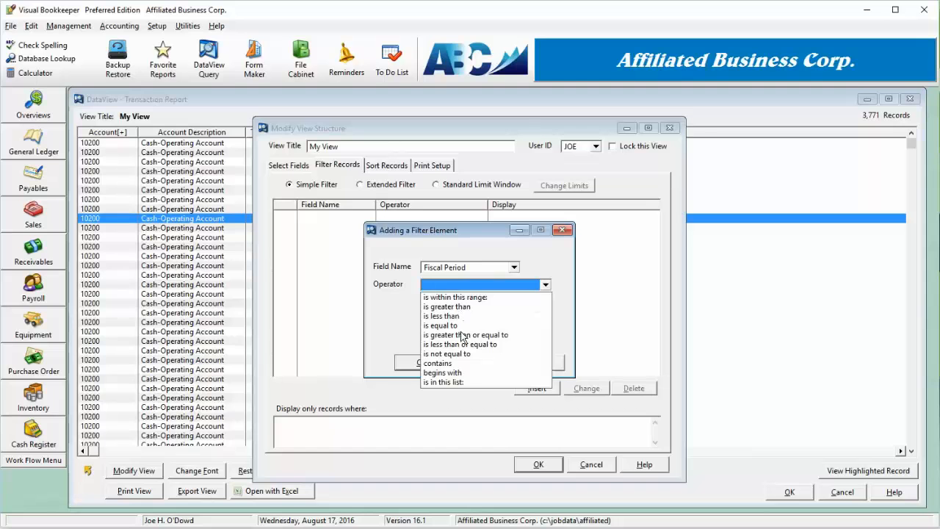
left_click(466, 297)
left_click(462, 321)
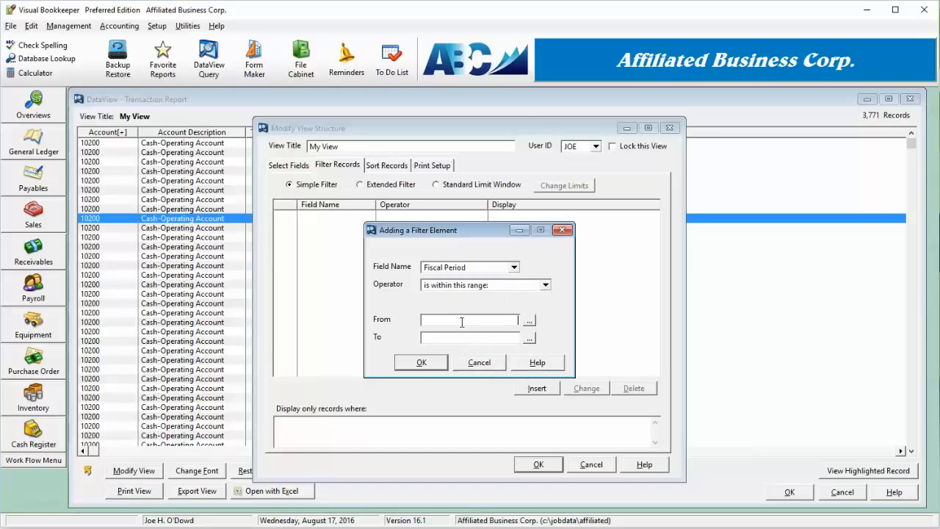
type("9")
left_click(424, 363)
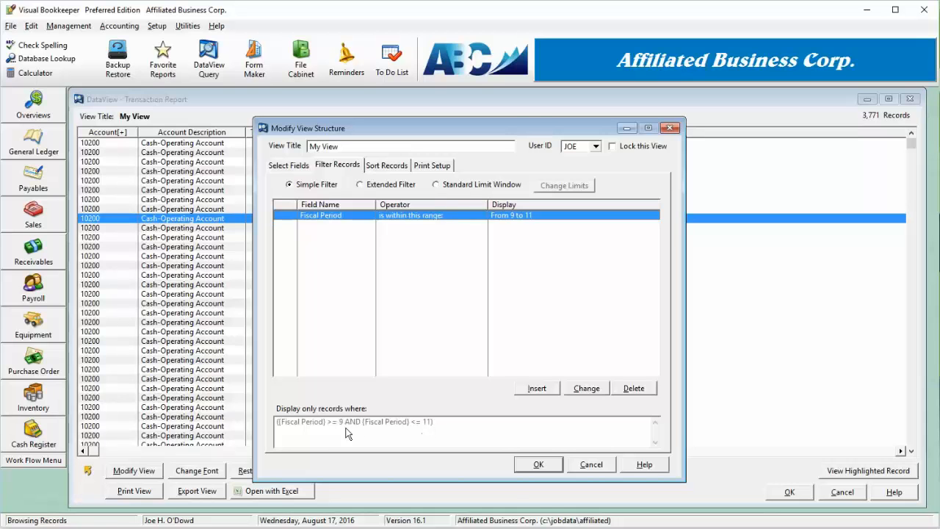
- Add a second filter element, joined with AND, requiring Account to be equal to 10100
left_click(545, 390)
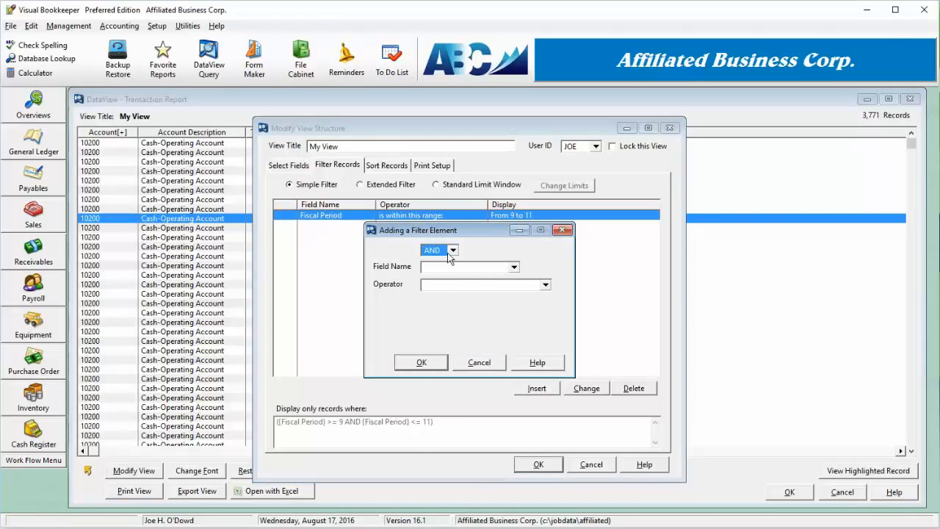
left_click(505, 267)
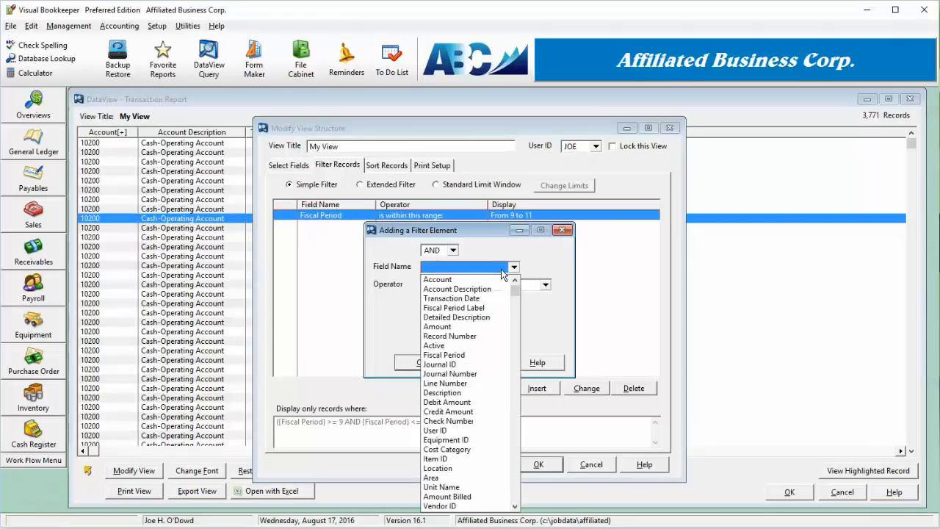
left_click(453, 280)
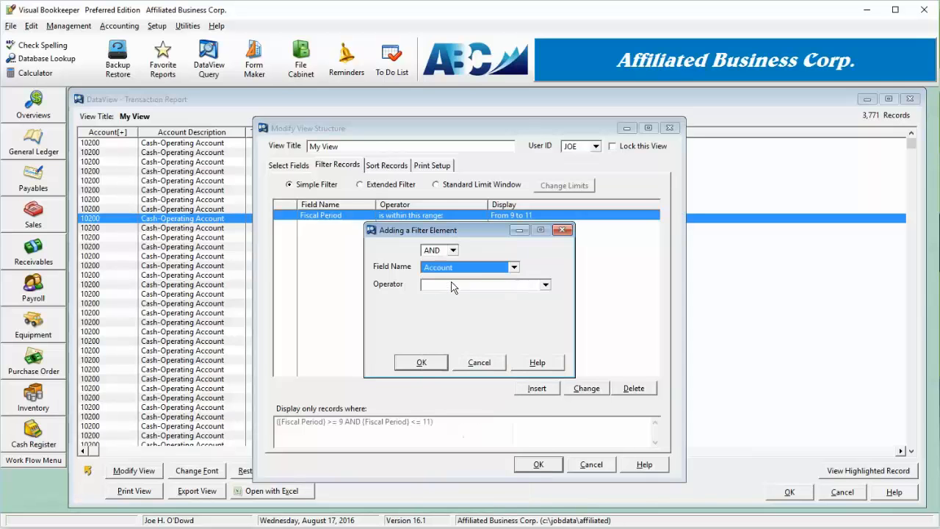
left_click(512, 288)
left_click(454, 330)
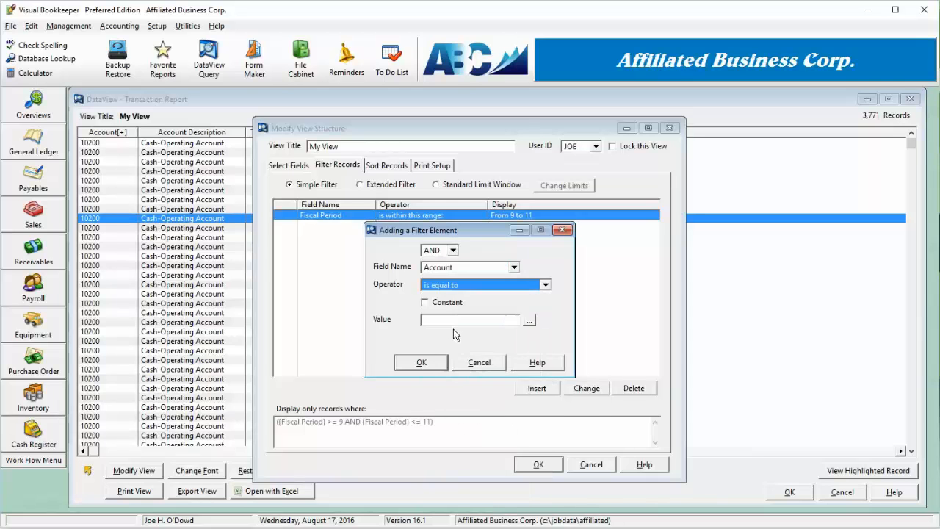
left_click(449, 320)
type("10")
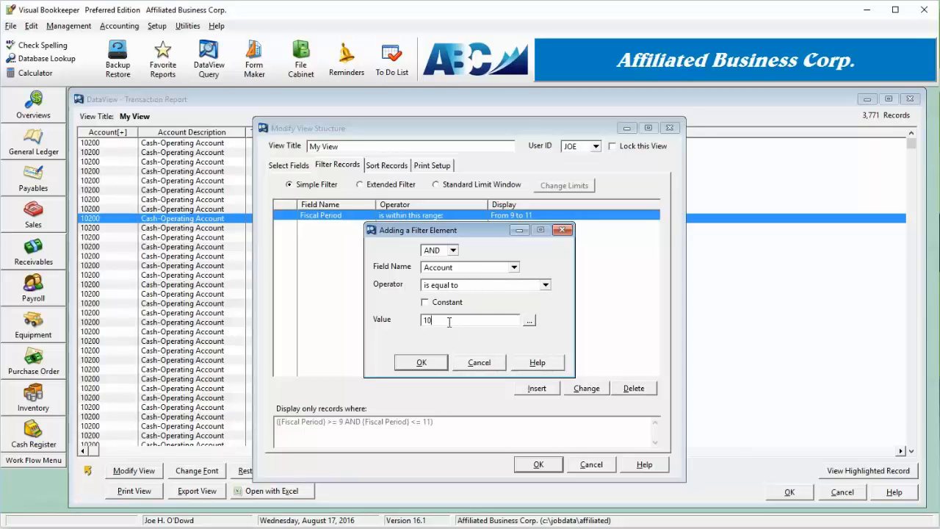
type("100")
left_click(421, 362)
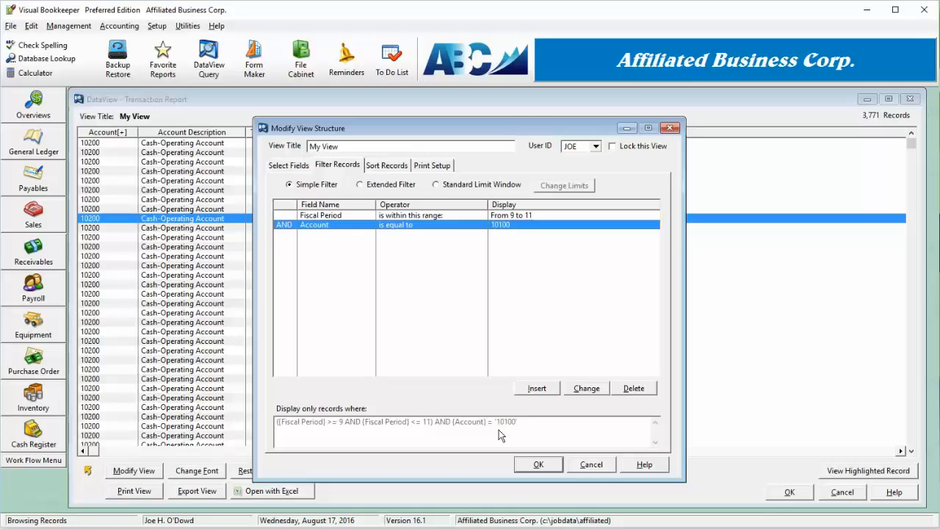
- Examine the Standard Limit Window's limits without saving them, view the extended form of the filter, and return to the simple filter
left_click(476, 187)
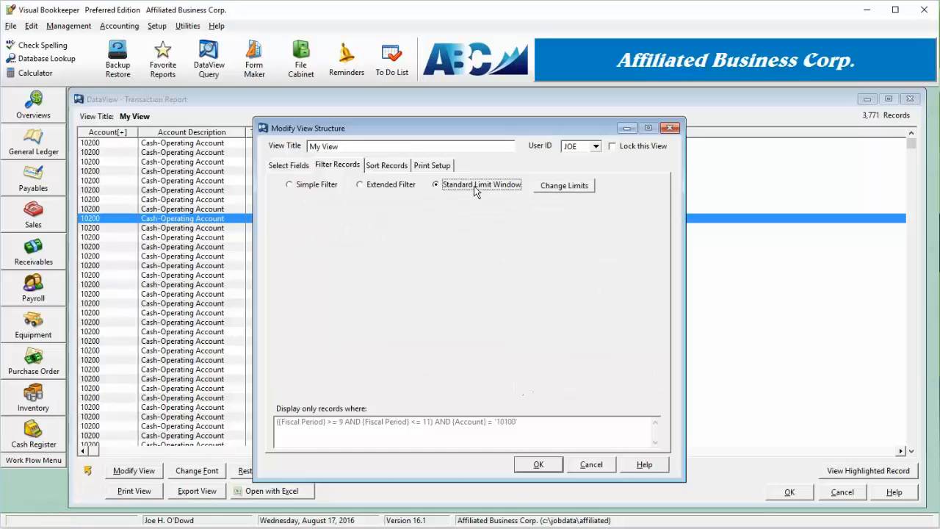
left_click(573, 185)
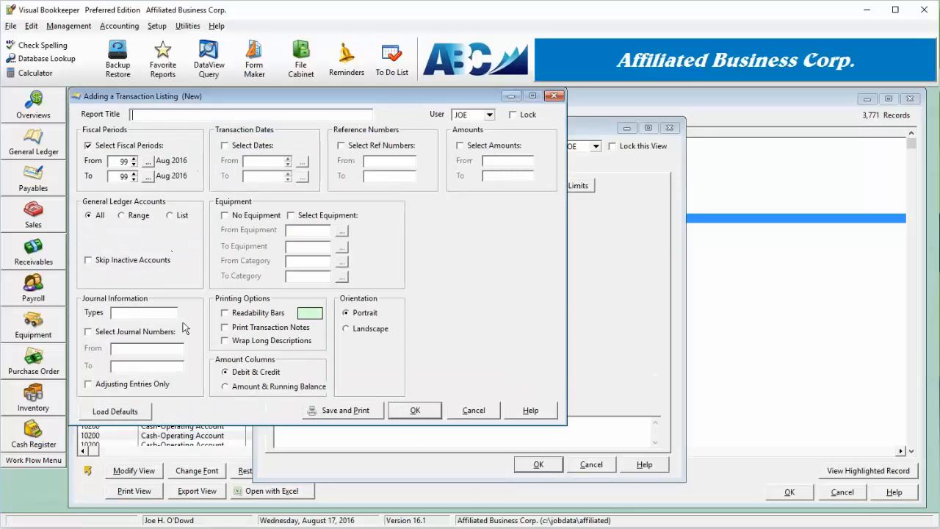
left_click(474, 410)
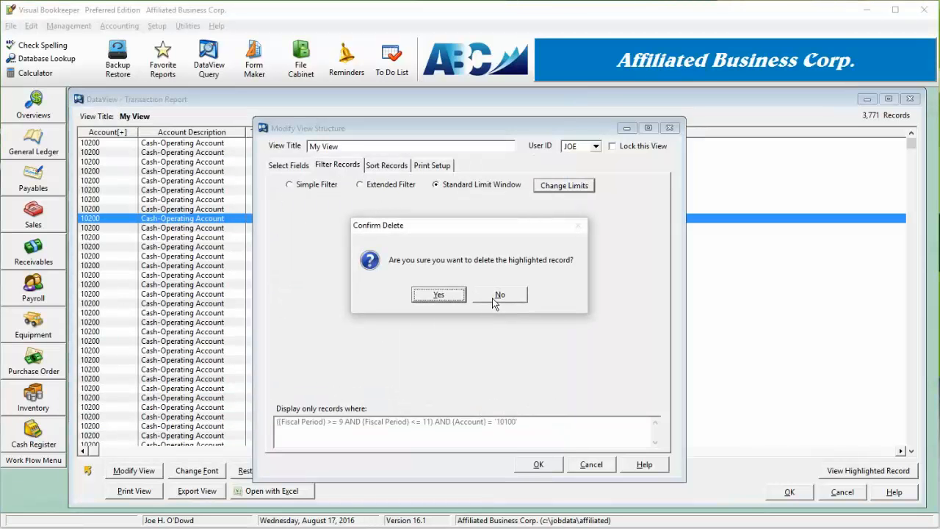
left_click(453, 296)
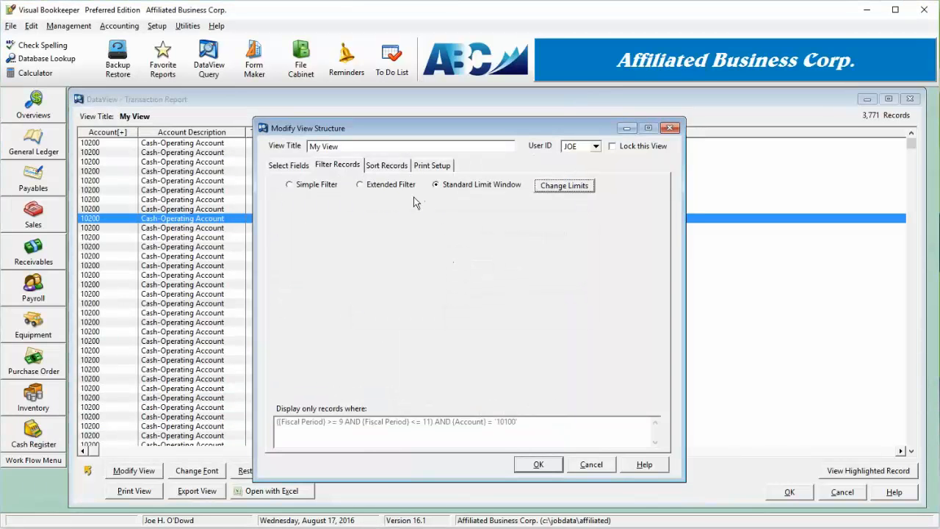
left_click(397, 187)
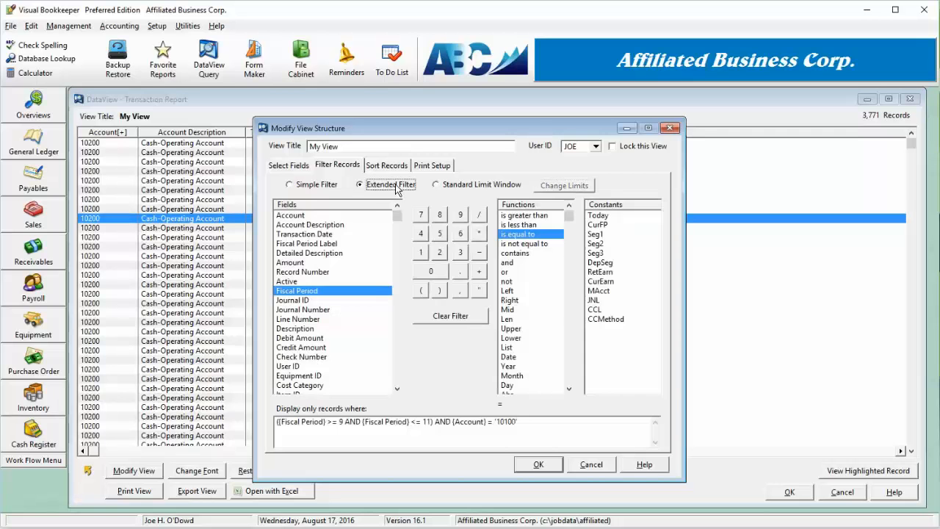
left_click(303, 186)
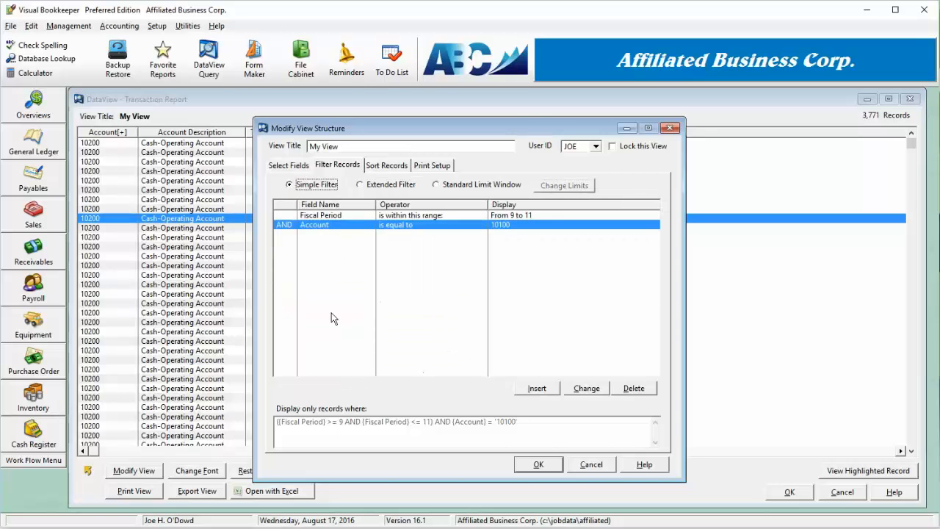
- Set the view's record sorting to Account followed by Transaction Date
left_click(396, 170)
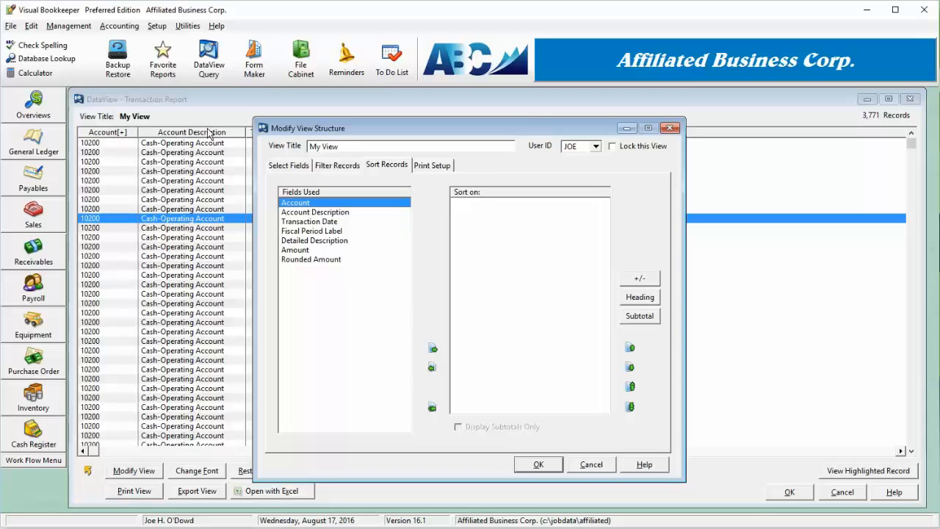
double_click(357, 203)
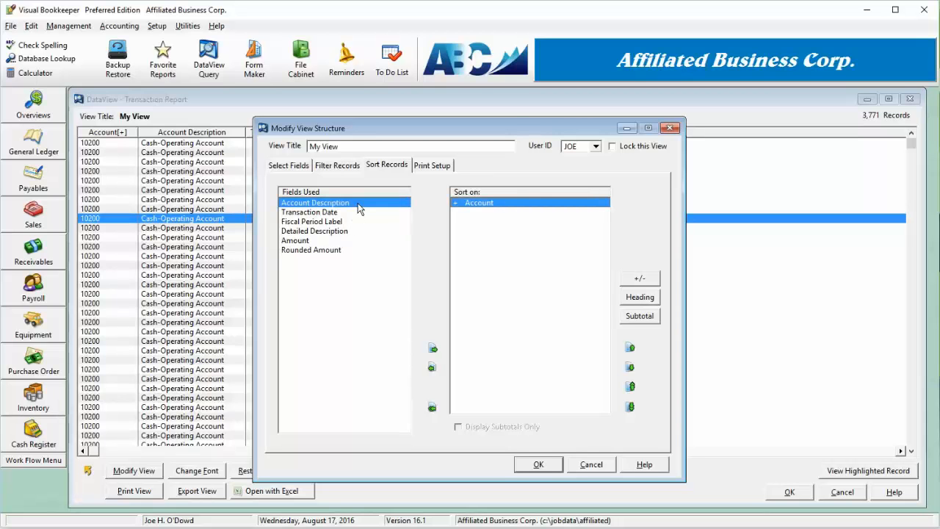
double_click(347, 213)
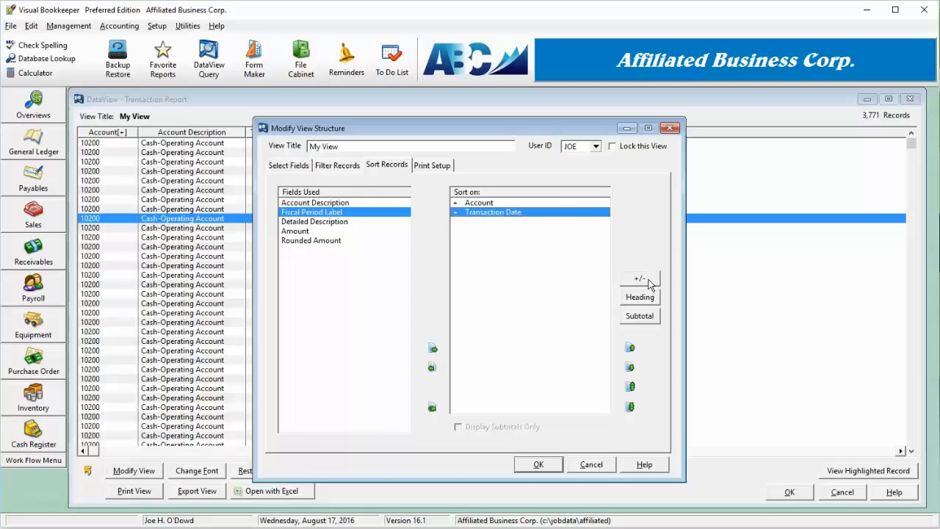
- Flag the Account sort field for a heading and a subtotal, trying descending order before returning it to ascending
left_click(564, 204)
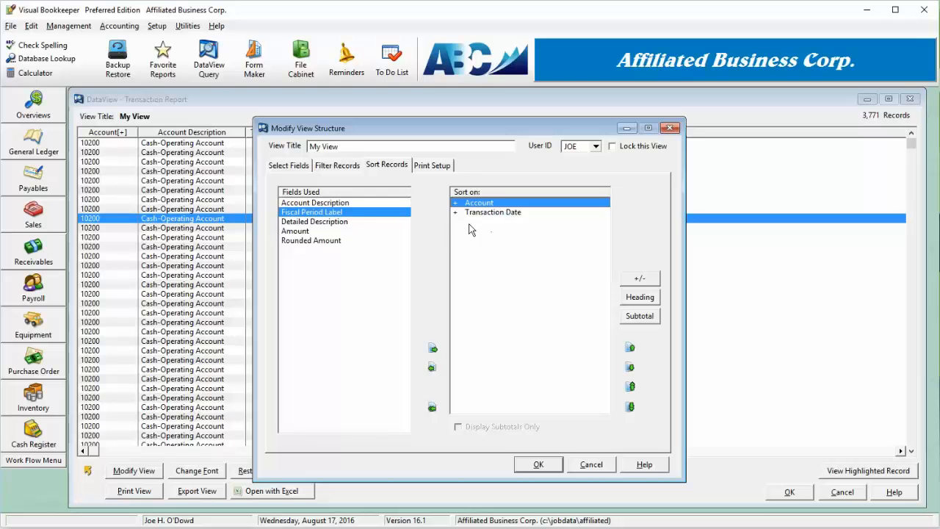
left_click(646, 278)
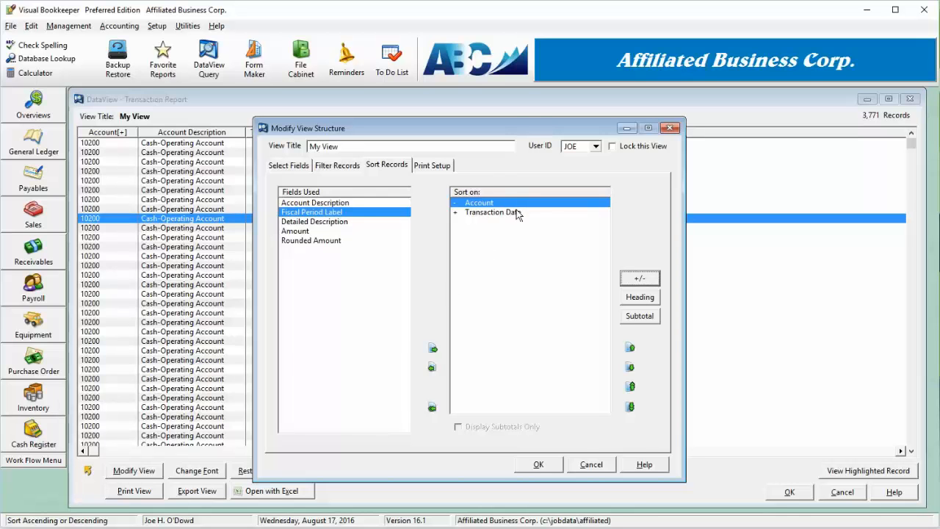
left_click(640, 298)
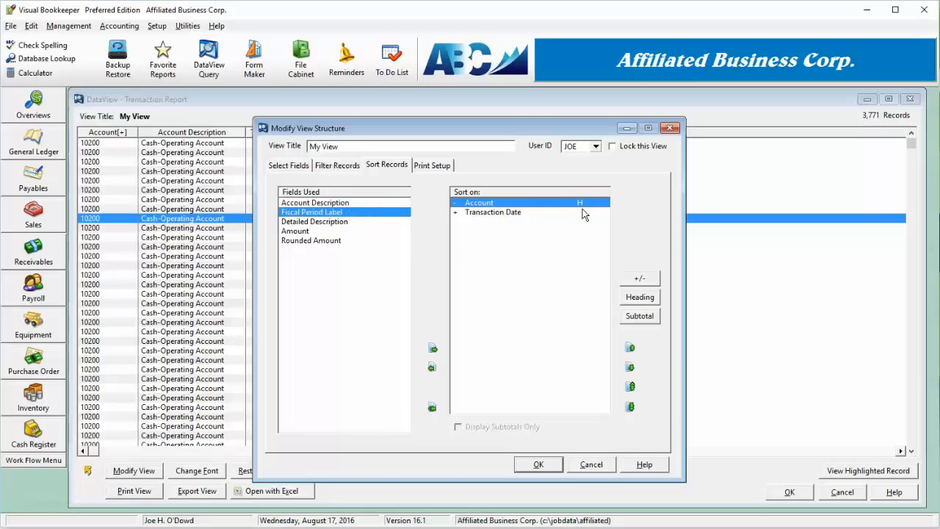
left_click(640, 318)
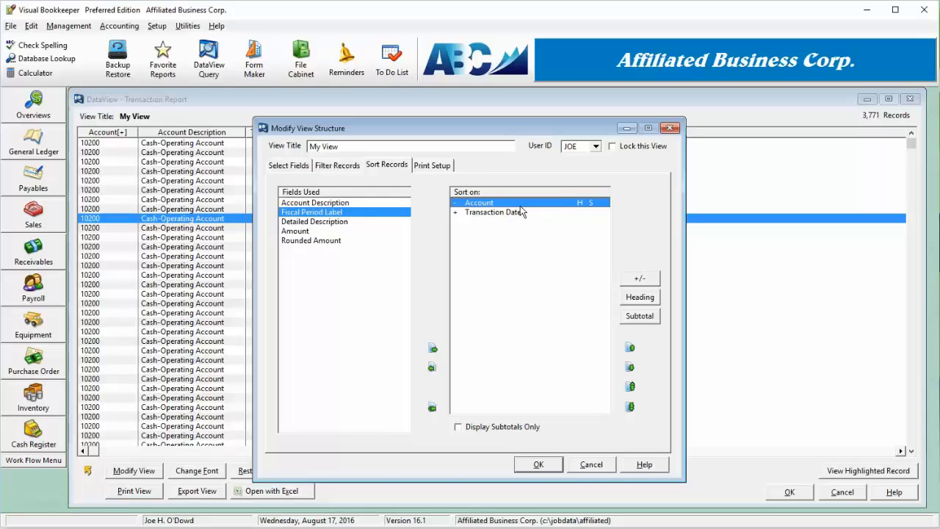
left_click(645, 282)
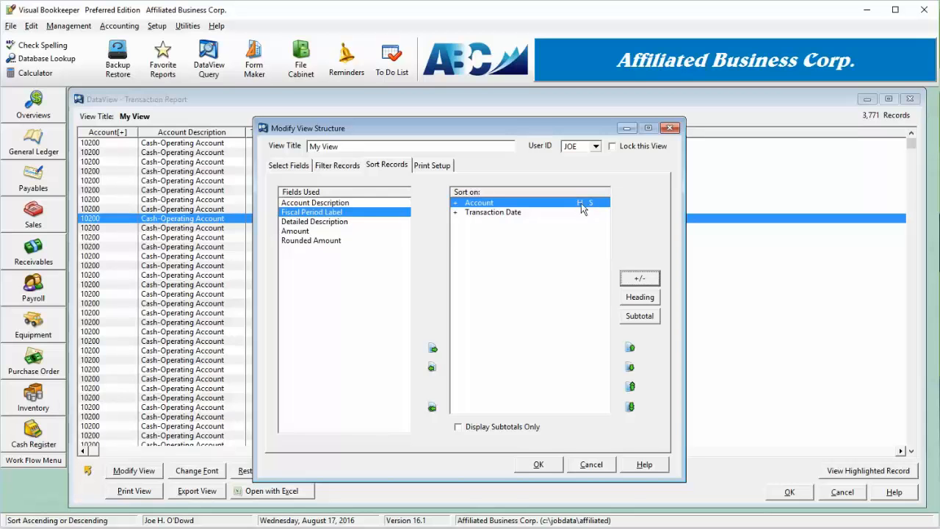
- Add Account Description to the sort fields above Transaction Date, flag it as a heading, and apply the view changes
left_click(491, 215)
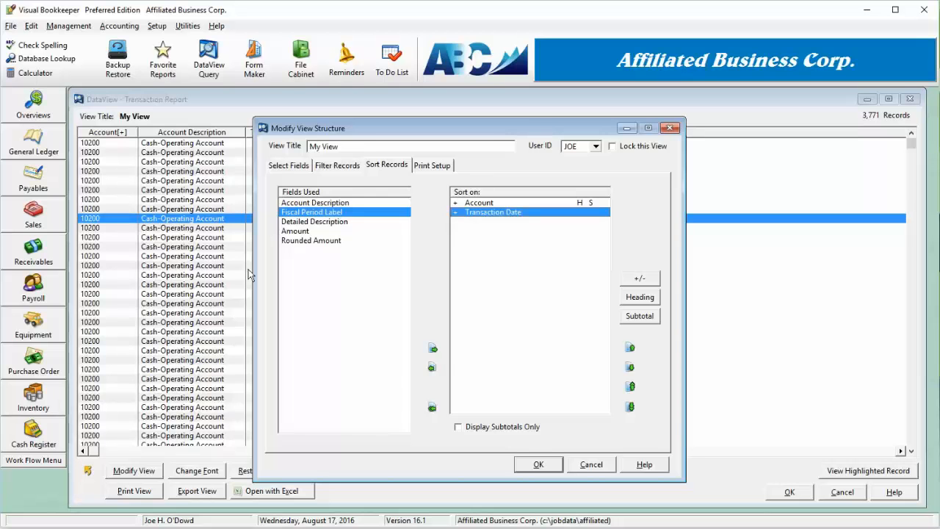
left_click(339, 205)
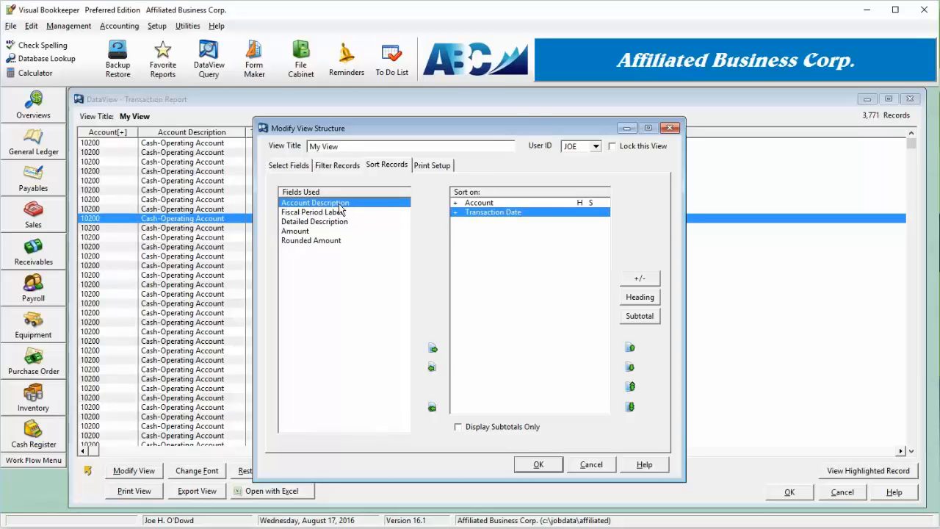
double_click(339, 209)
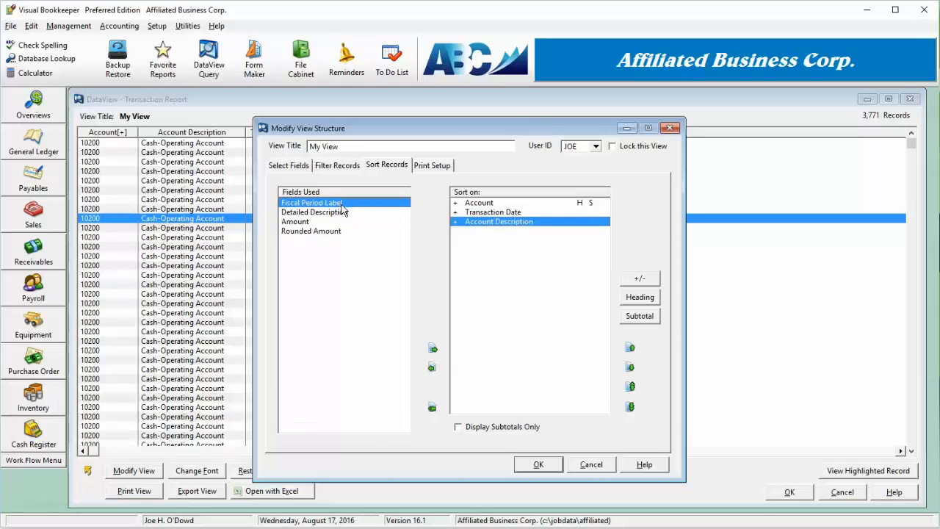
left_click(630, 348)
left_click(640, 297)
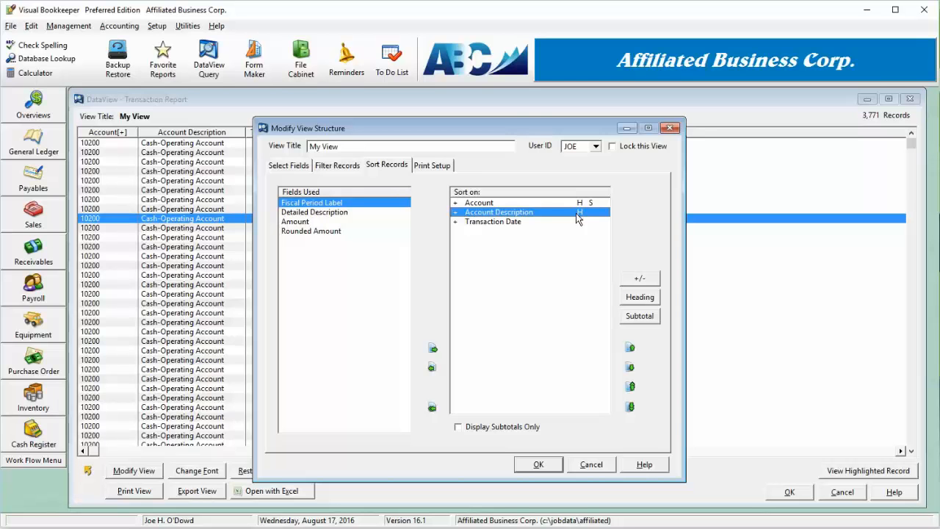
left_click(537, 466)
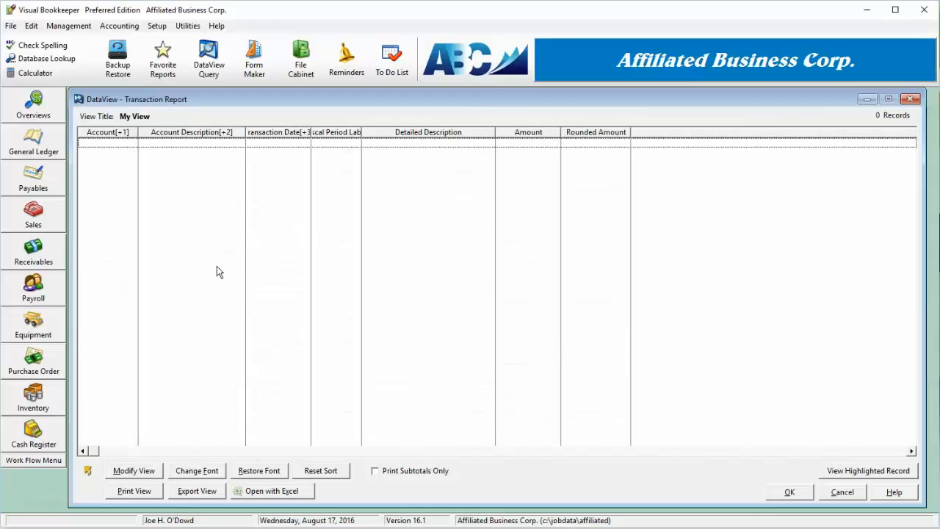
- Delete both the Fiscal Period and Account elements from the view's record filter and apply the change
left_click(134, 470)
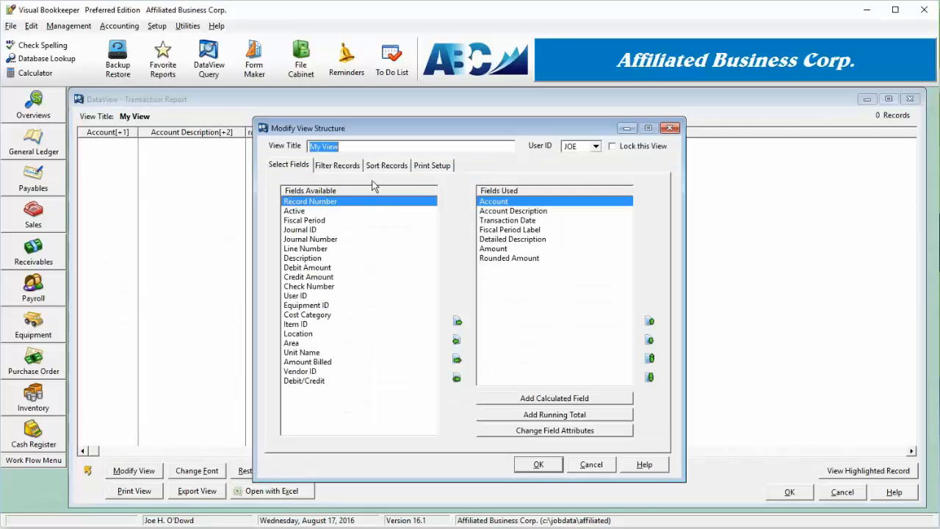
left_click(337, 165)
left_click(634, 389)
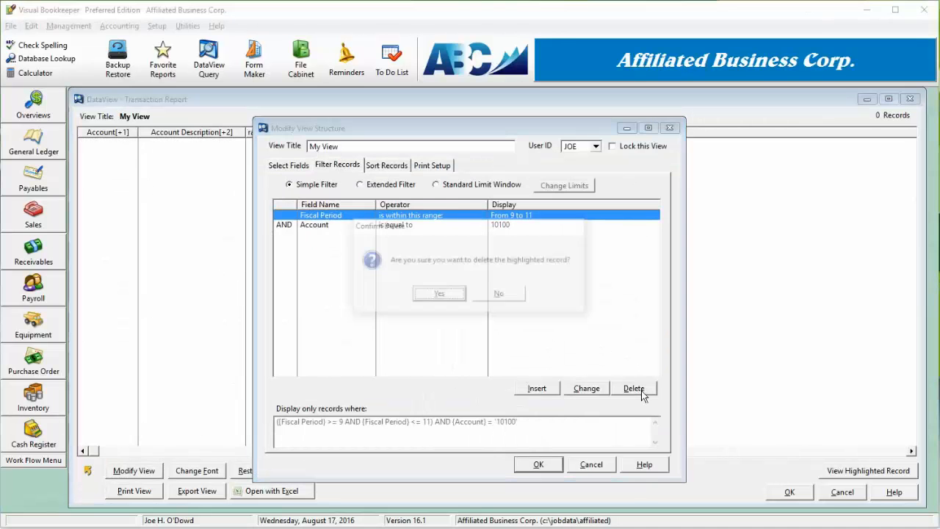
key("Return")
left_click(634, 388)
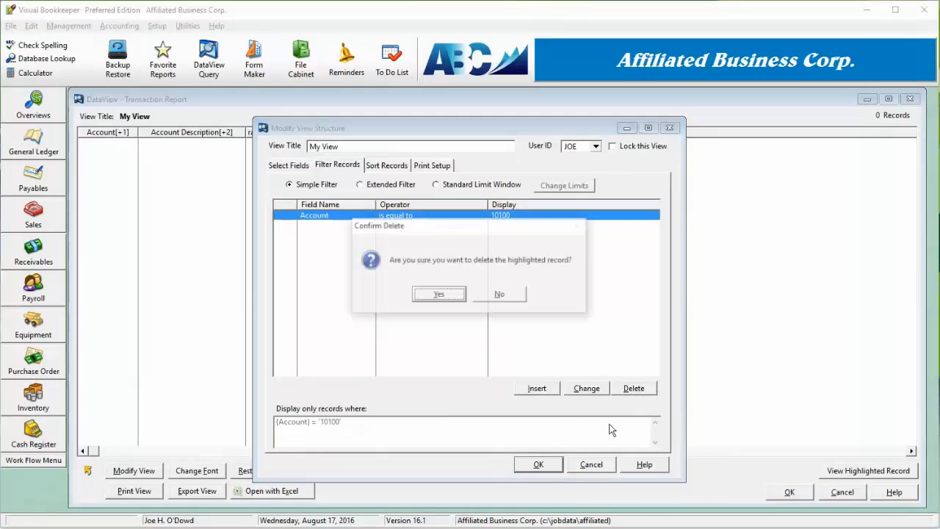
key("Return")
left_click(544, 465)
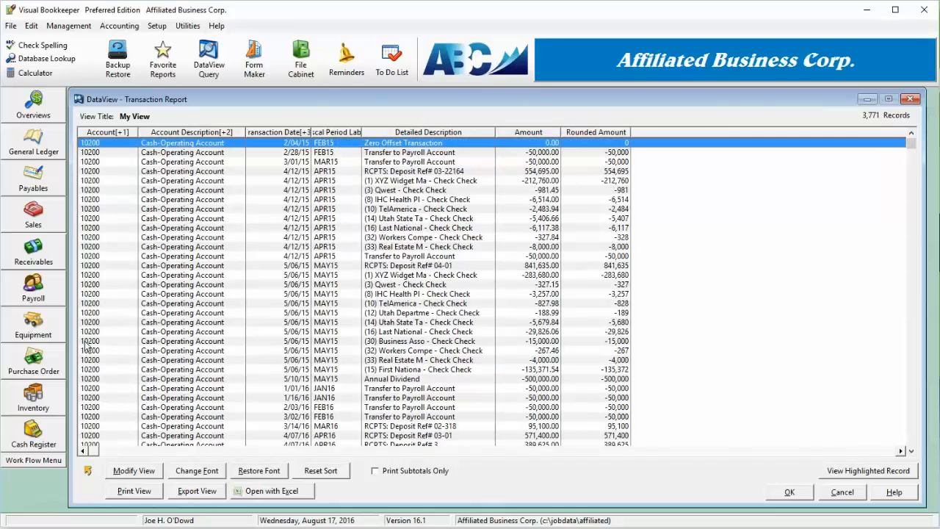
- Preview the printed view, page through the report to examine its account headings and subtotals, and close the preview
left_click(133, 491)
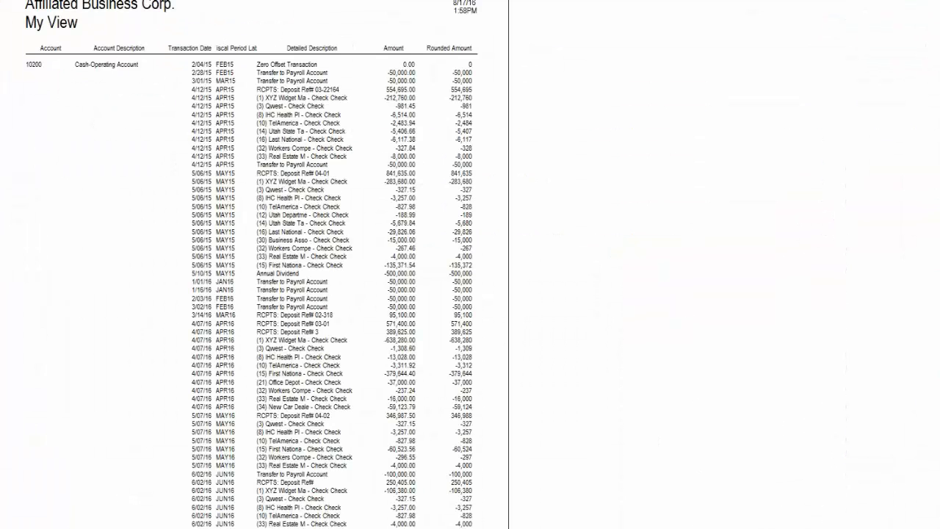
key("Page_Down")
key("Page_Down")
key("Page_Down")
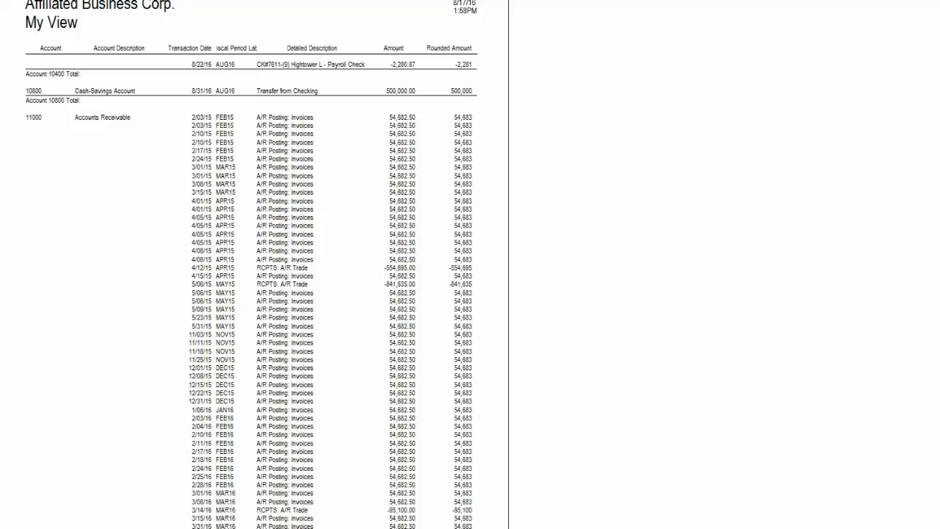
key("Page_Down")
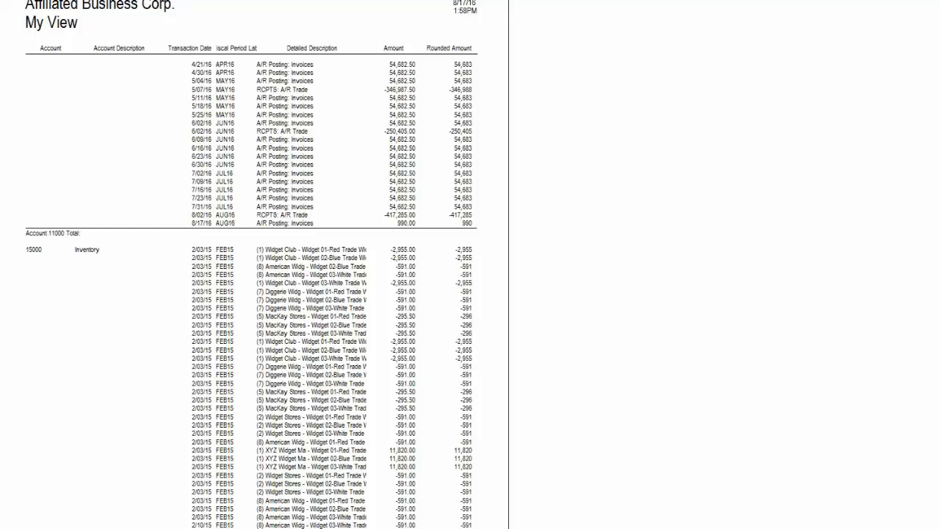
left_click(177, 0)
left_click(177, 1)
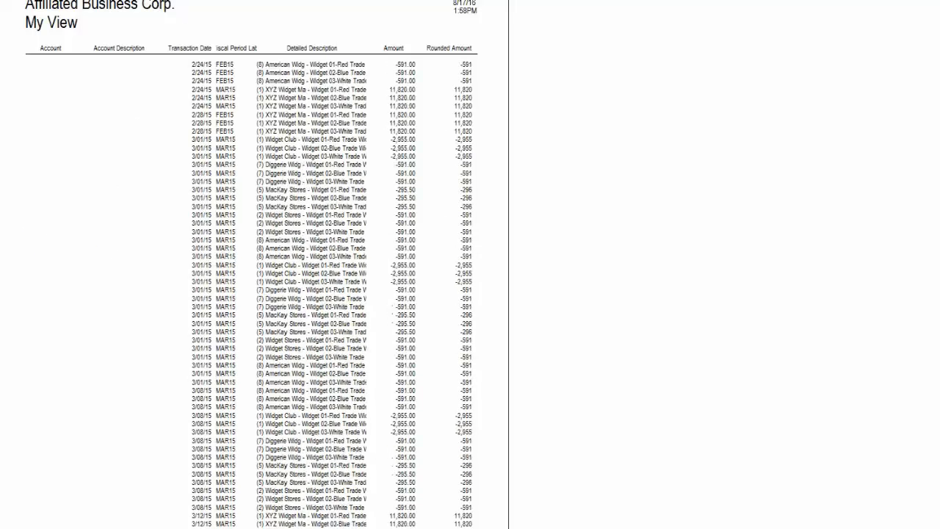
left_click(176, 1)
left_click(177, 0)
left_click(176, 1)
left_click(176, 1)
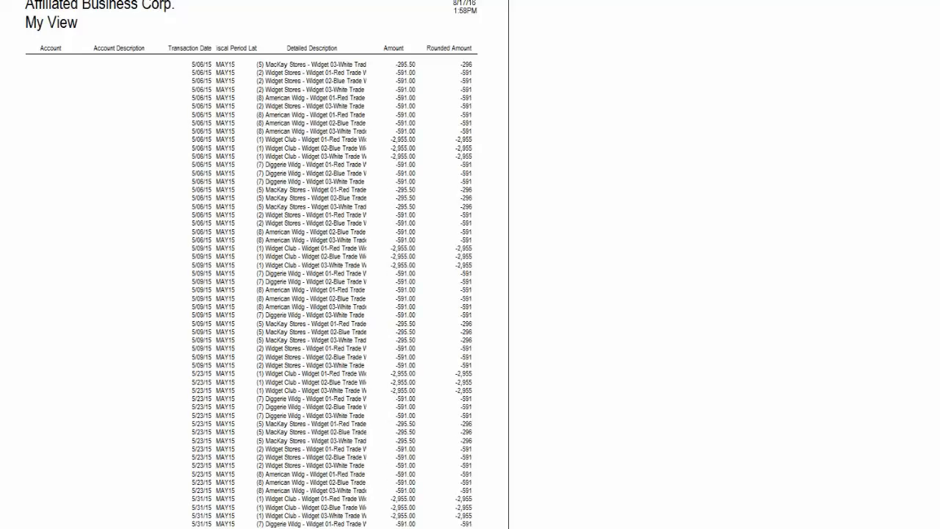
left_click(323, 1)
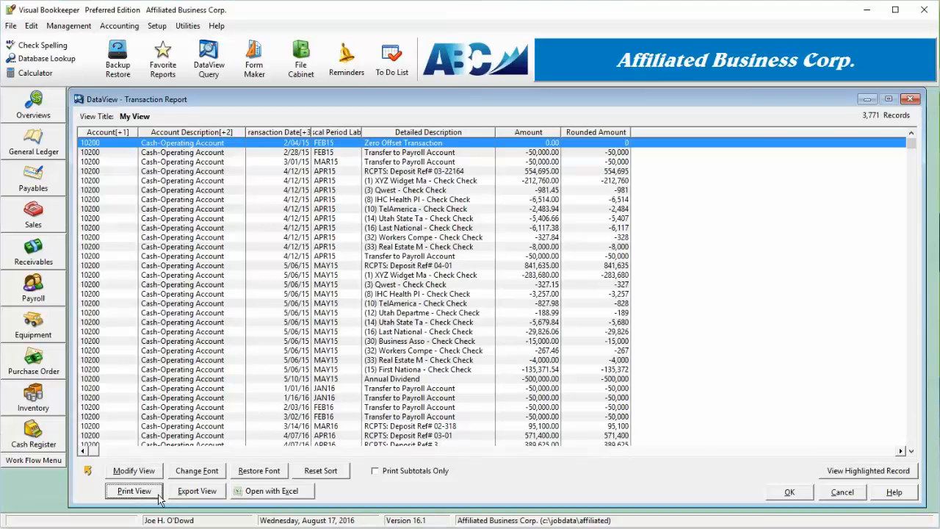
- Change the view's screen and report font to San Diego in red
left_click(196, 470)
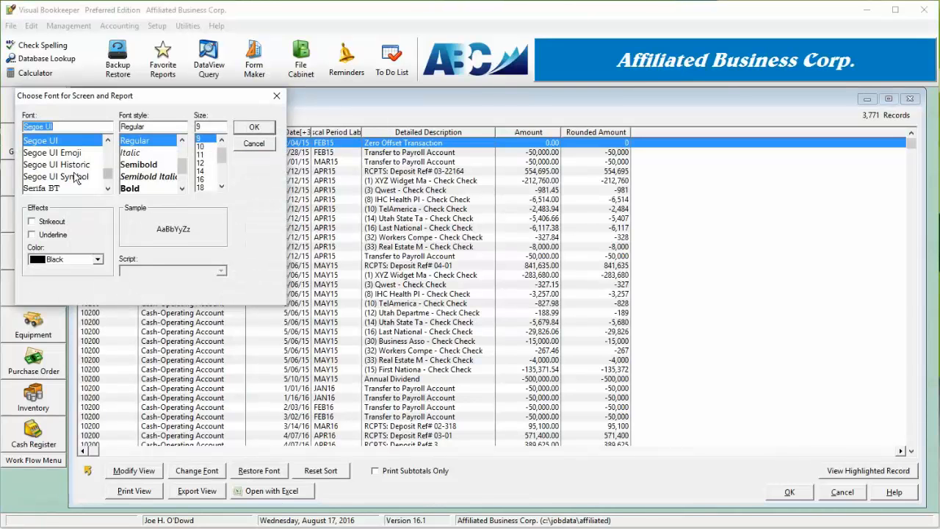
left_click(108, 157)
left_click(108, 157)
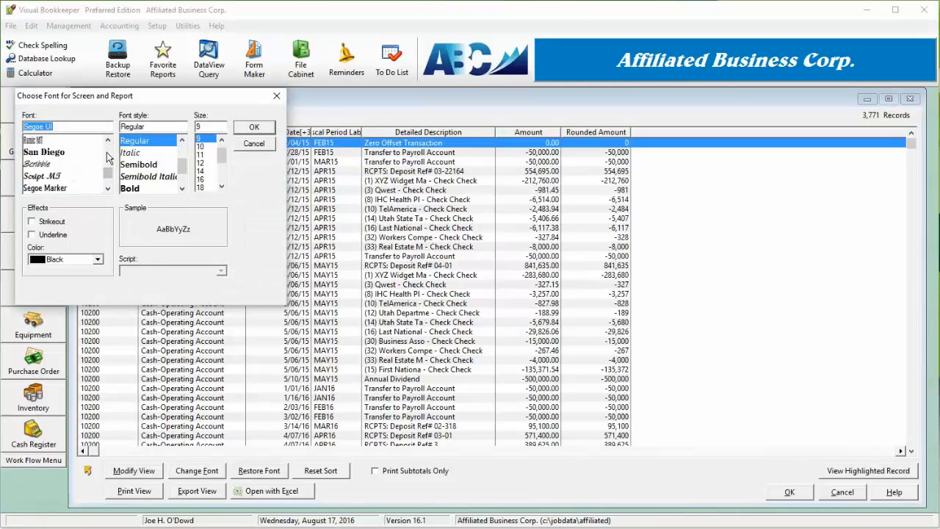
left_click(65, 152)
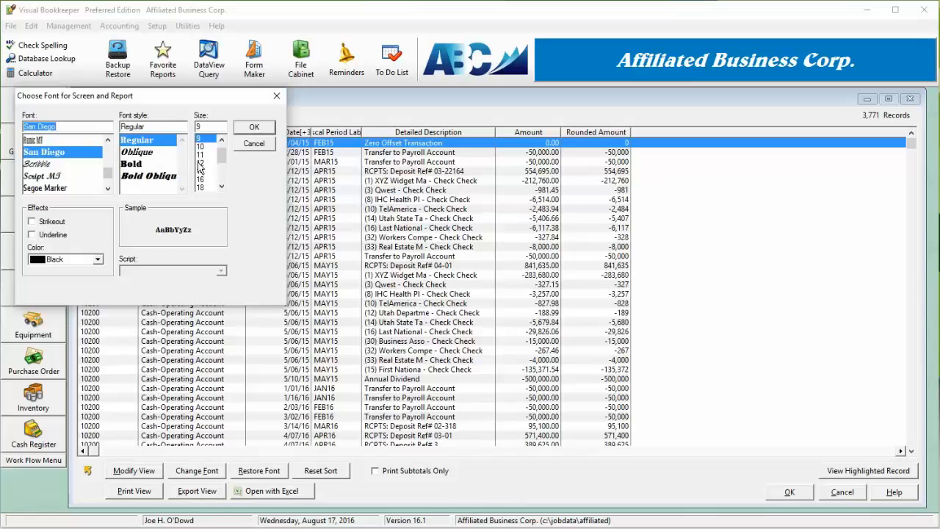
left_click(96, 260)
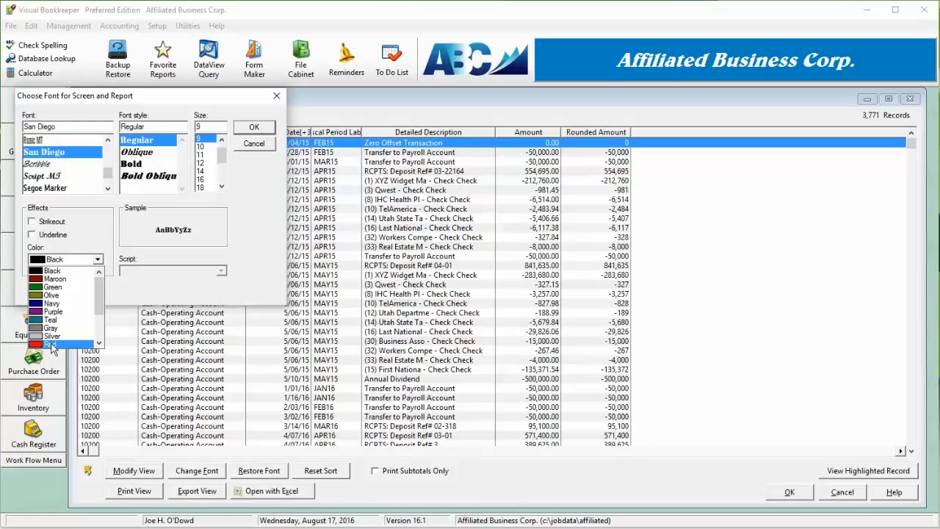
left_click(50, 344)
left_click(245, 130)
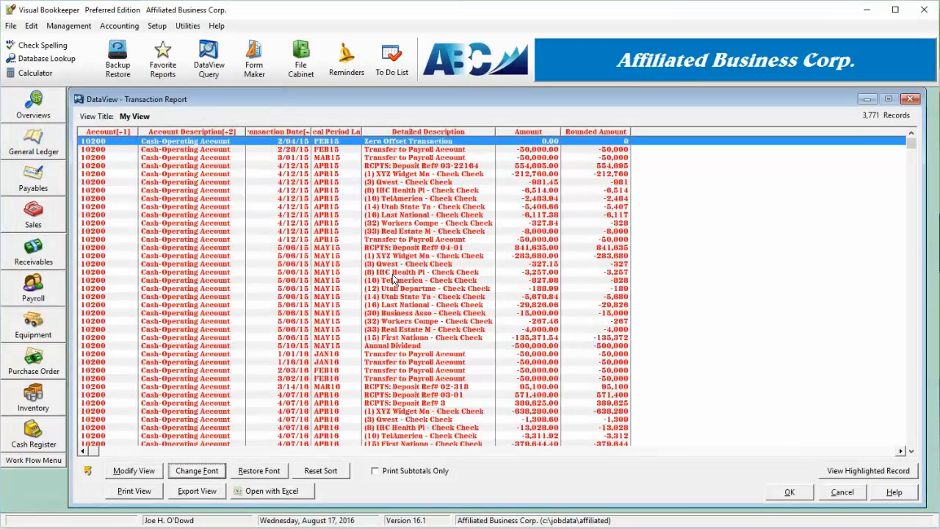
- Try the view's print settings for double spacing, paper size and Landscape orientation, and restore single-spaced Letter paper in Portrait
left_click(144, 474)
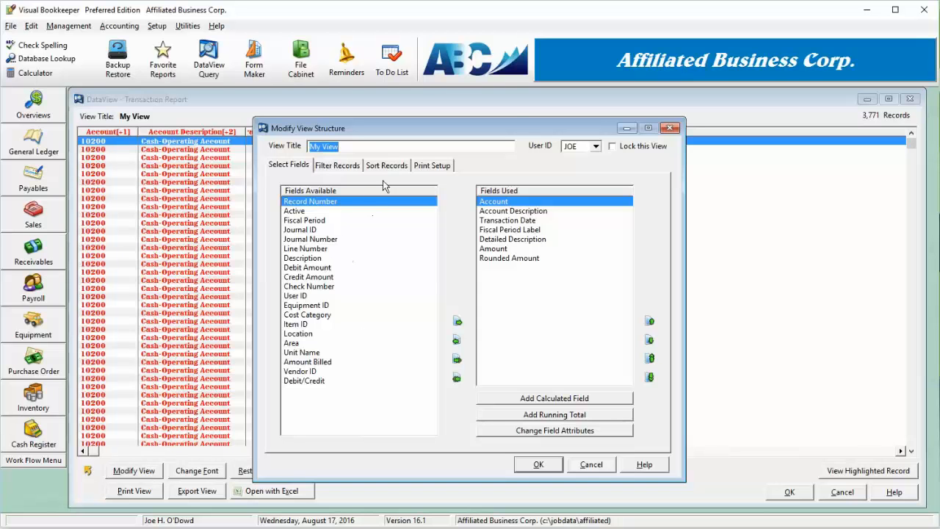
left_click(416, 168)
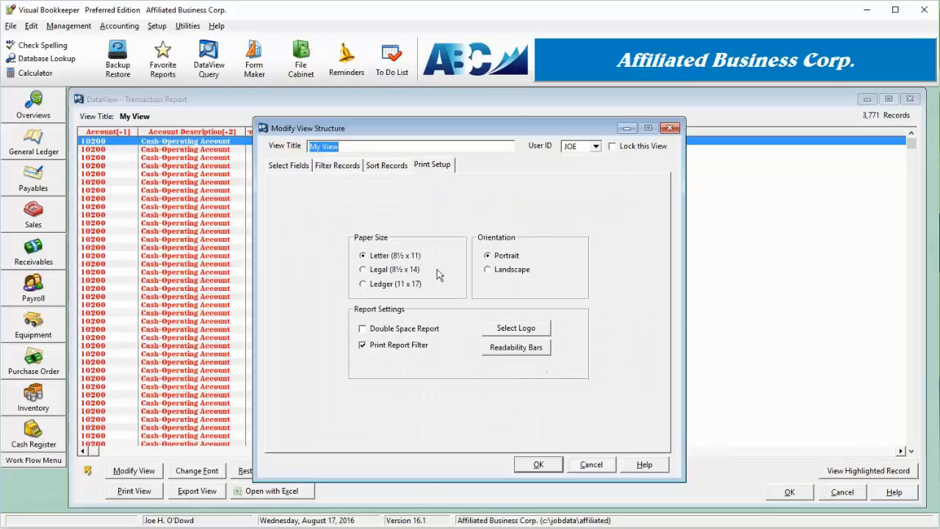
left_click(409, 330)
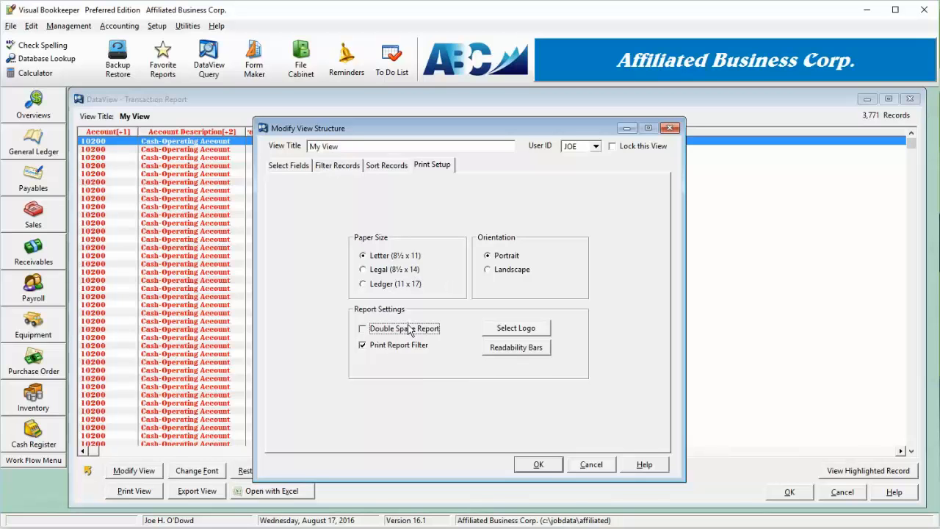
left_click(410, 330)
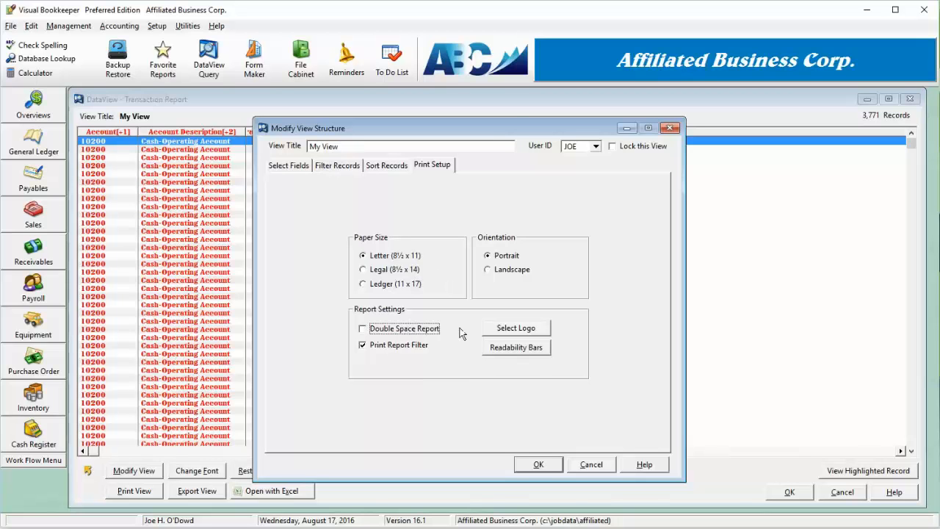
left_click(395, 271)
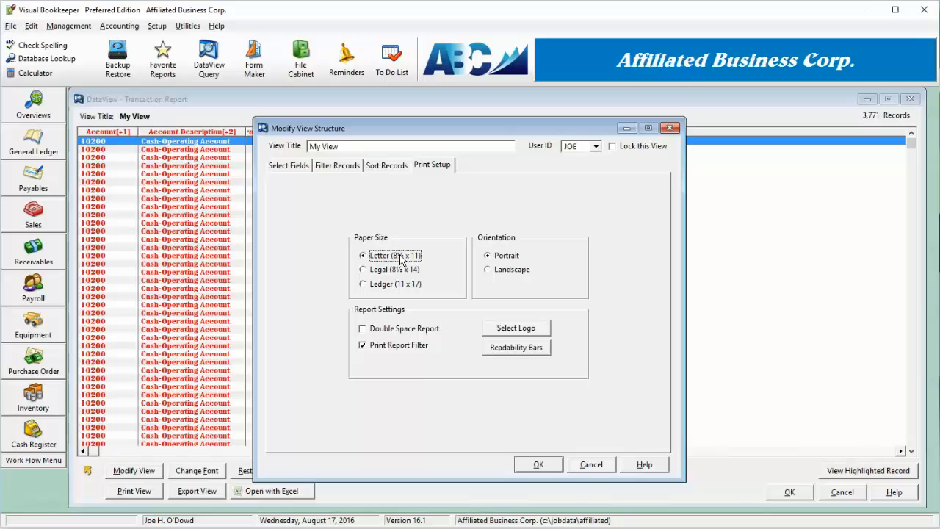
left_click(512, 270)
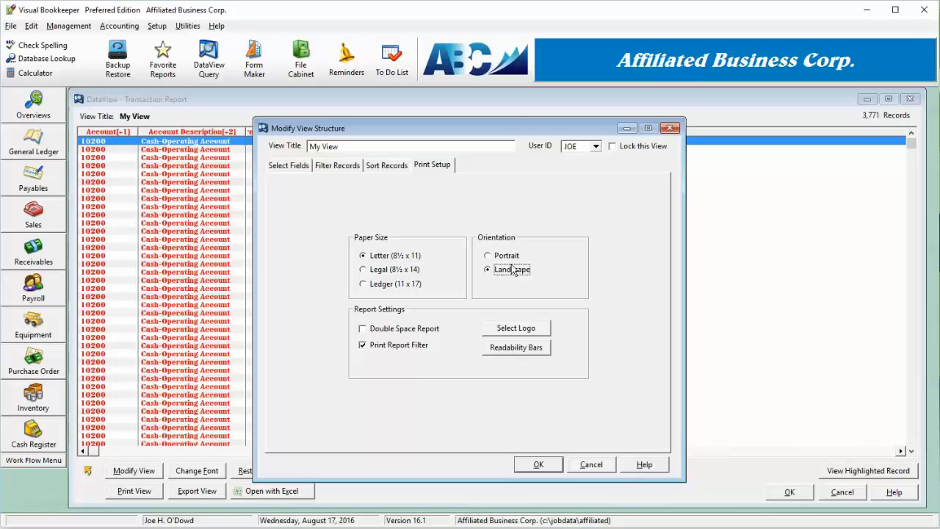
left_click(507, 256)
left_click(538, 466)
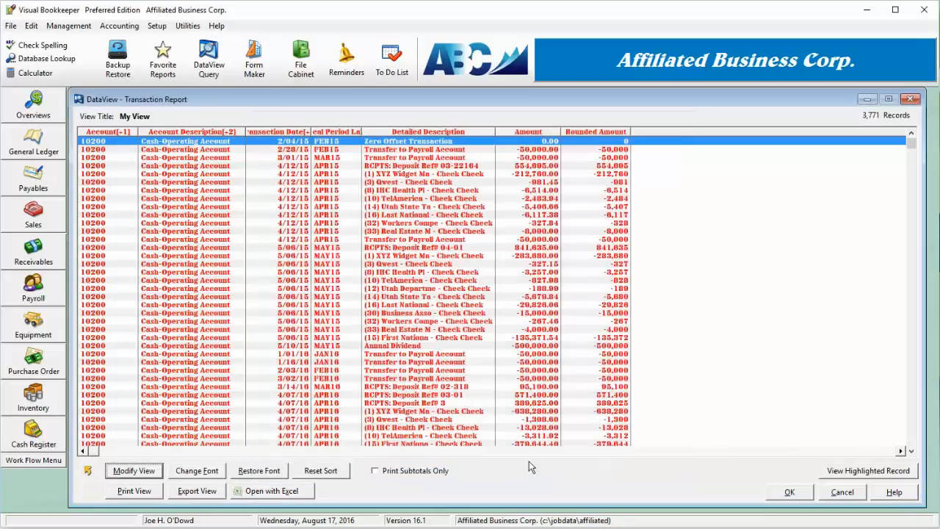
- Start a file export of the view and set the export file name to c:\temp\transactions.csv
left_click(276, 494)
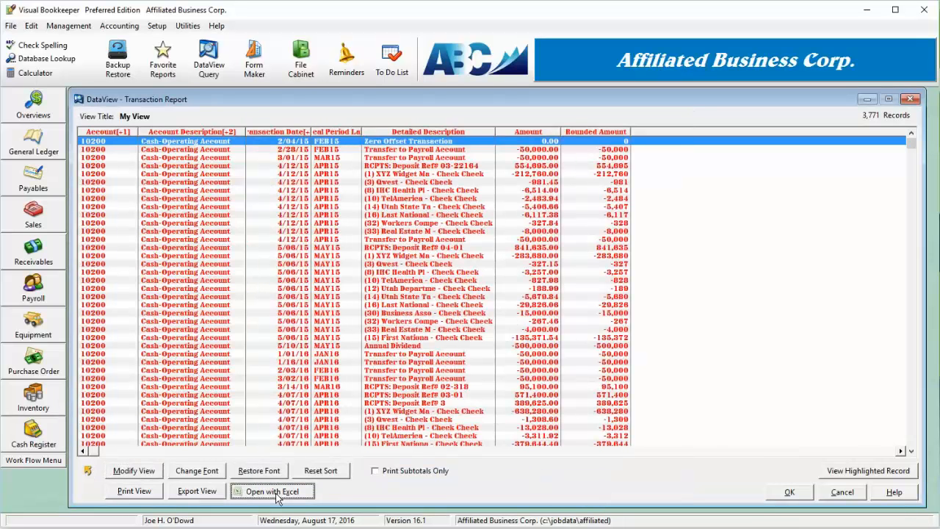
left_click(212, 495)
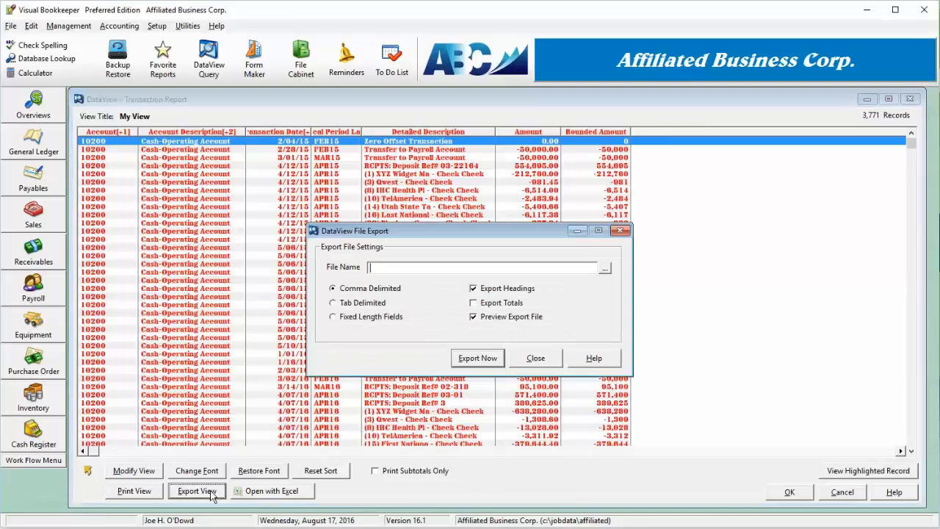
type("c:\\tyem")
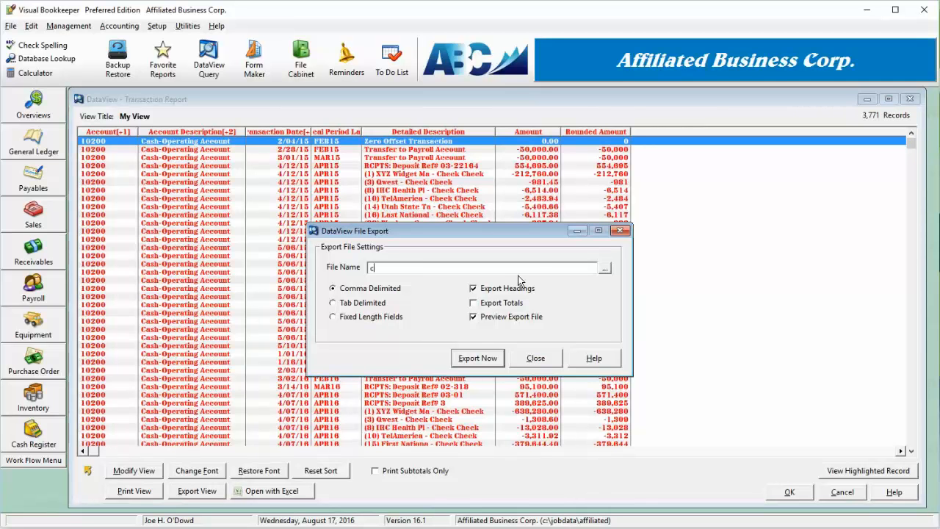
key("BackSpace")
key("BackSpace")
key("BackSpace")
type("emp\\transactions.csv")
- Try the tab-delimited and fixed-length formats, export the view as Comma Delimited, and close the file preview and export settings
left_click(365, 306)
left_click(370, 323)
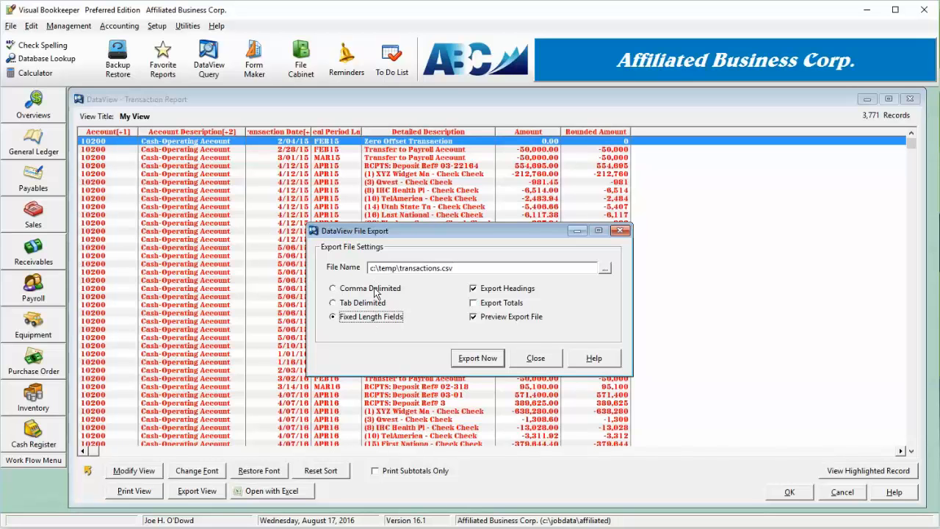
left_click(376, 291)
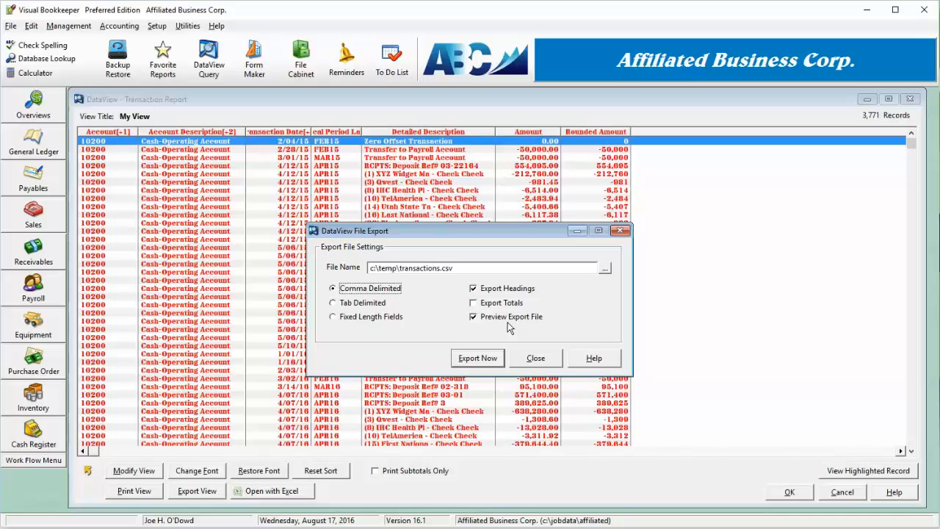
left_click(478, 359)
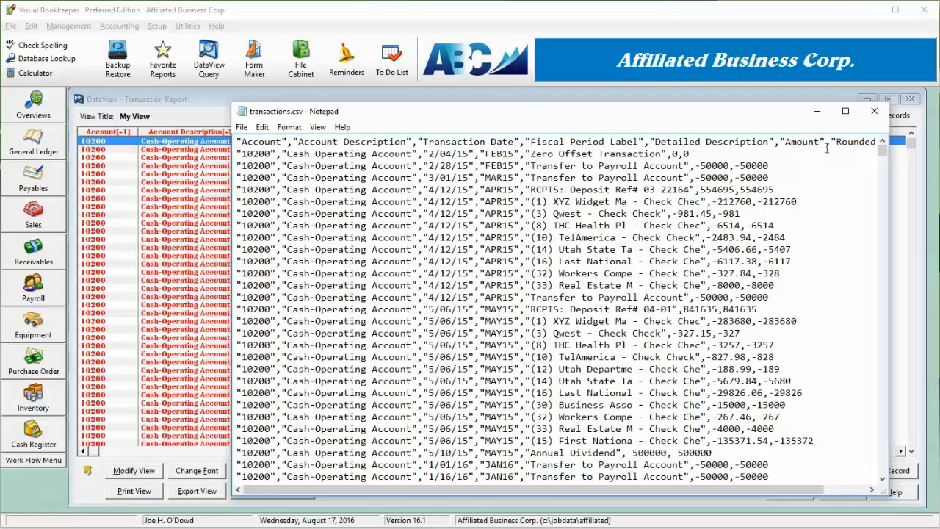
left_click(874, 112)
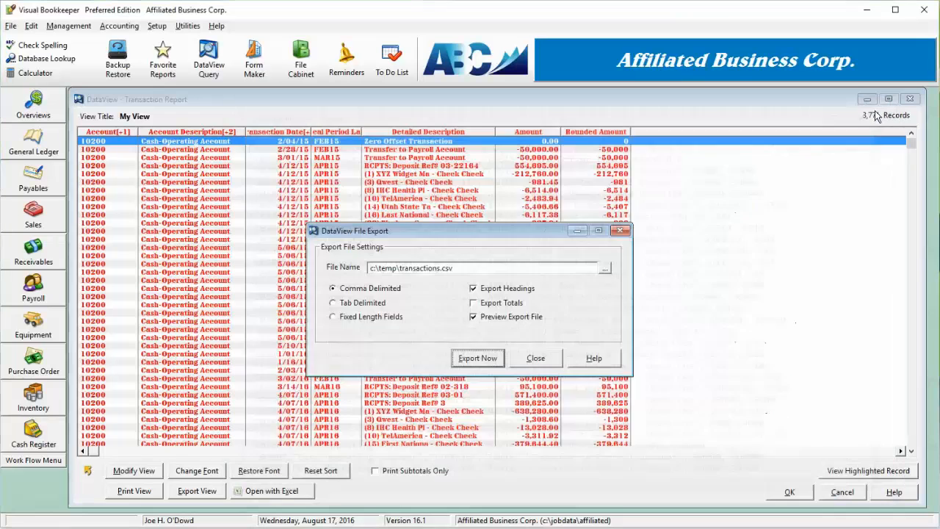
left_click(536, 358)
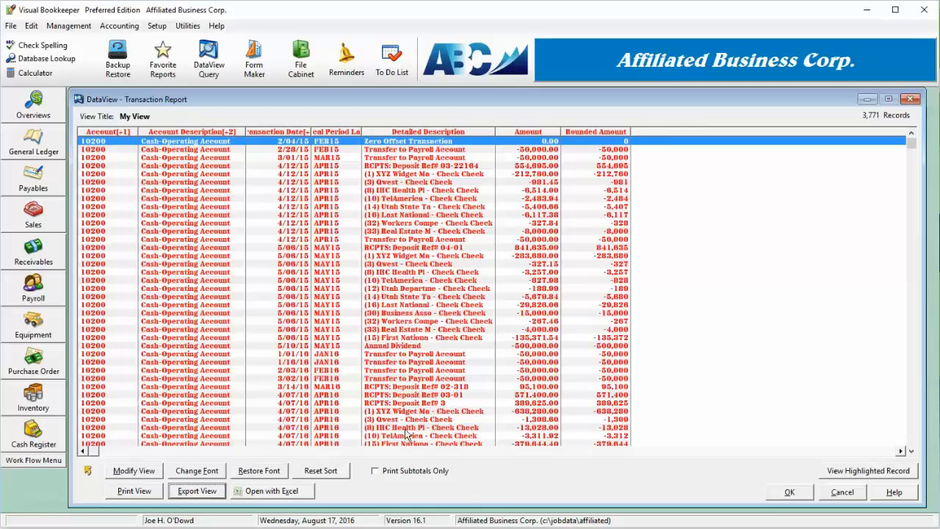
- Open the view's records in Excel, close the workbook, and accept the finished view to return to the DataView list
left_click(264, 496)
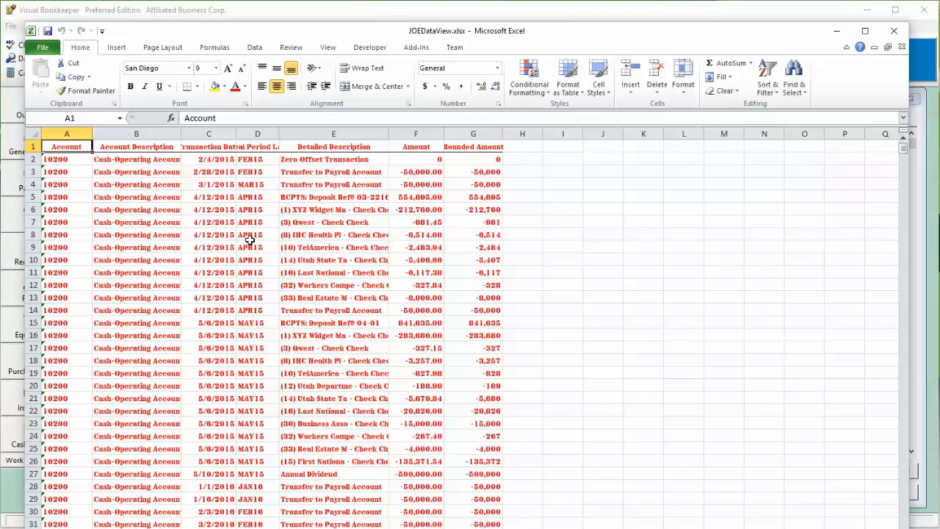
left_click(900, 33)
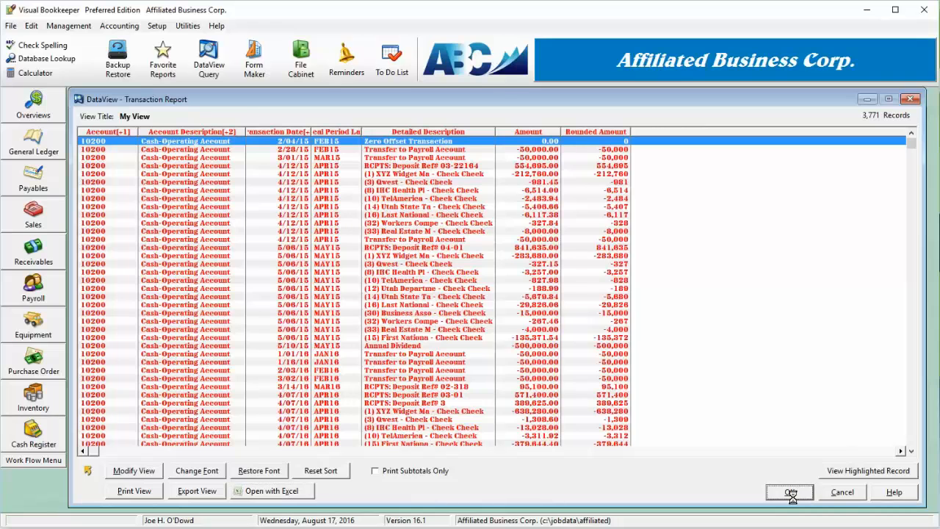
left_click(788, 492)
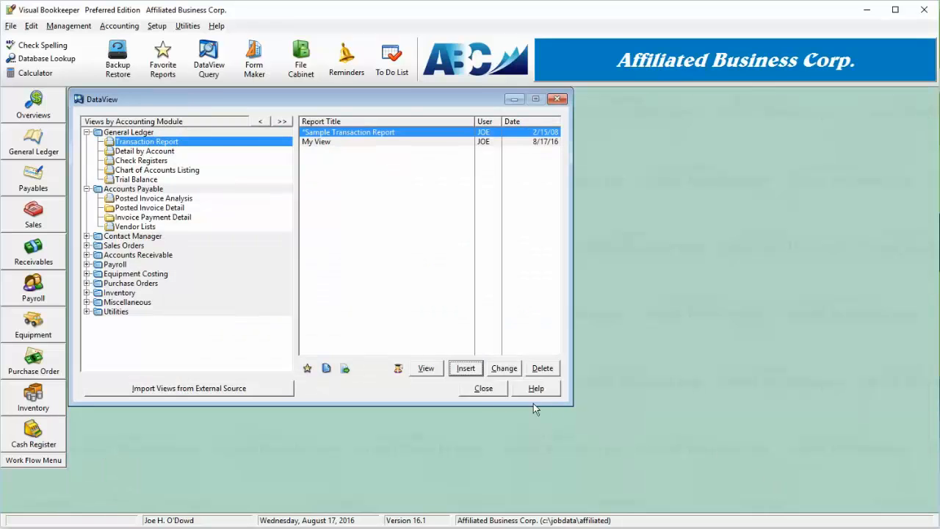